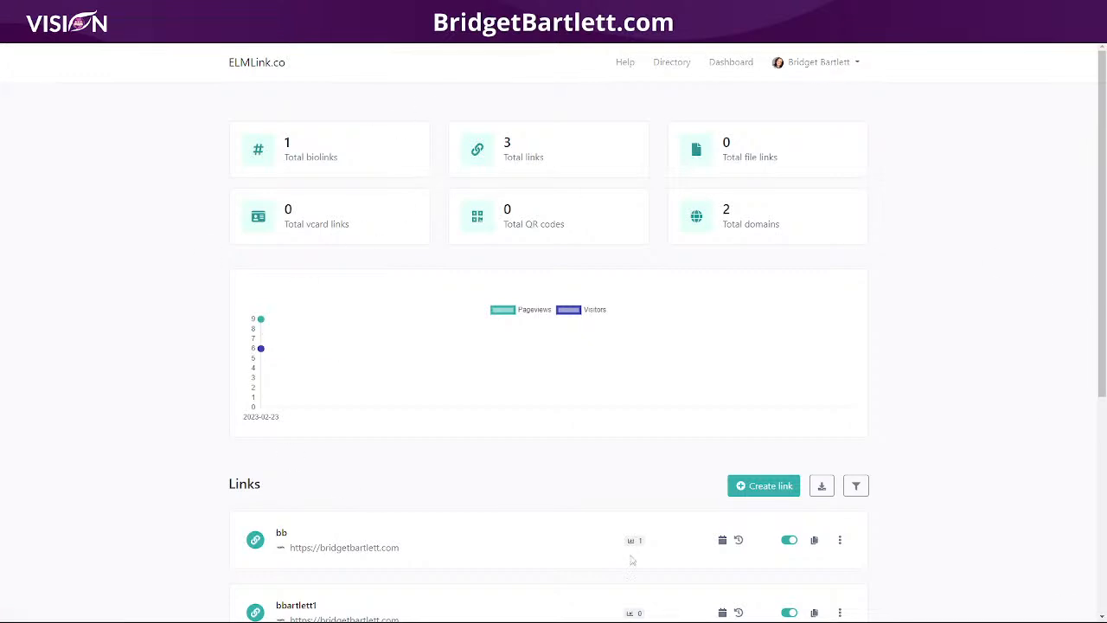
Step: Look over the dashboard's links, and view the custom domains list with its form for adding a domain
{"action": "scroll", "coordinate": [899, 403], "scroll_direction": "down", "scroll_amount": 5}
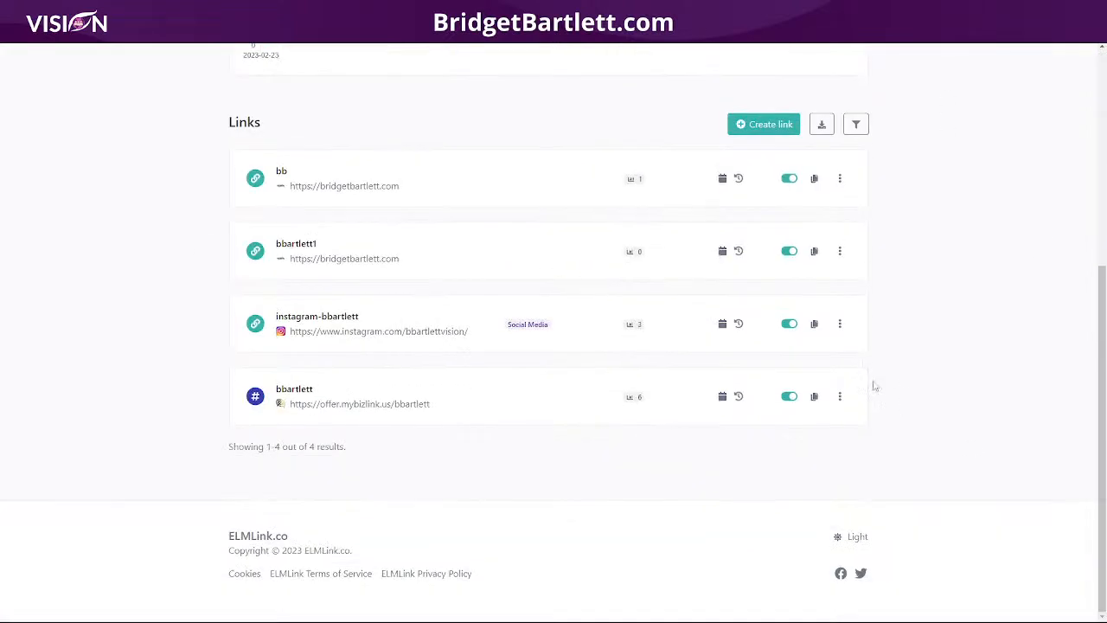
{"action": "scroll", "coordinate": [977, 458], "scroll_direction": "up", "scroll_amount": 5}
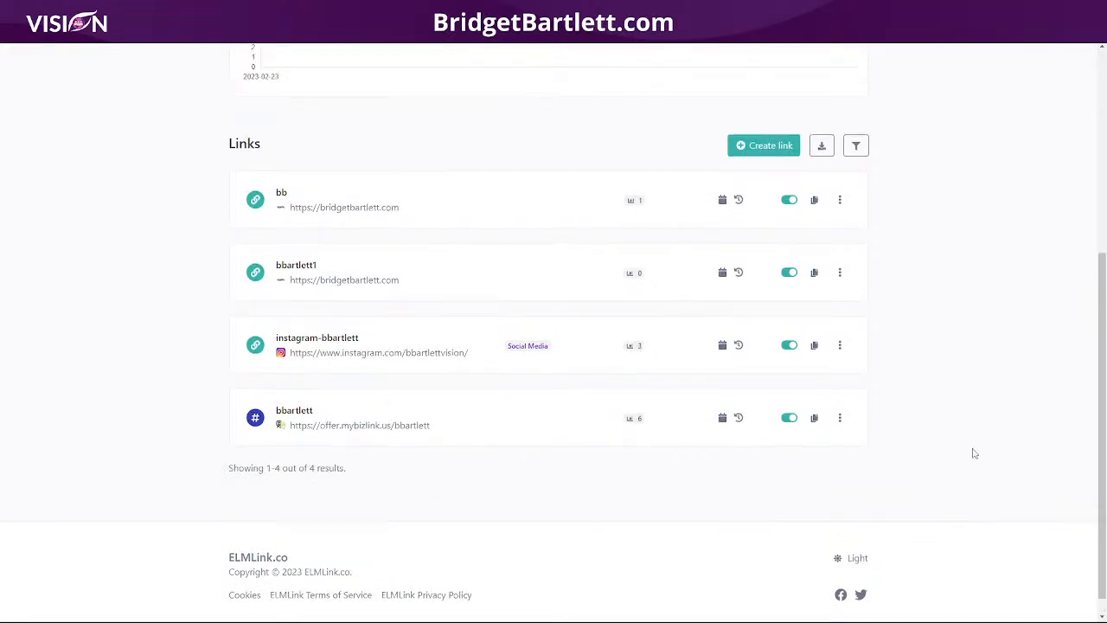
{"action": "left_click", "coordinate": [818, 64]}
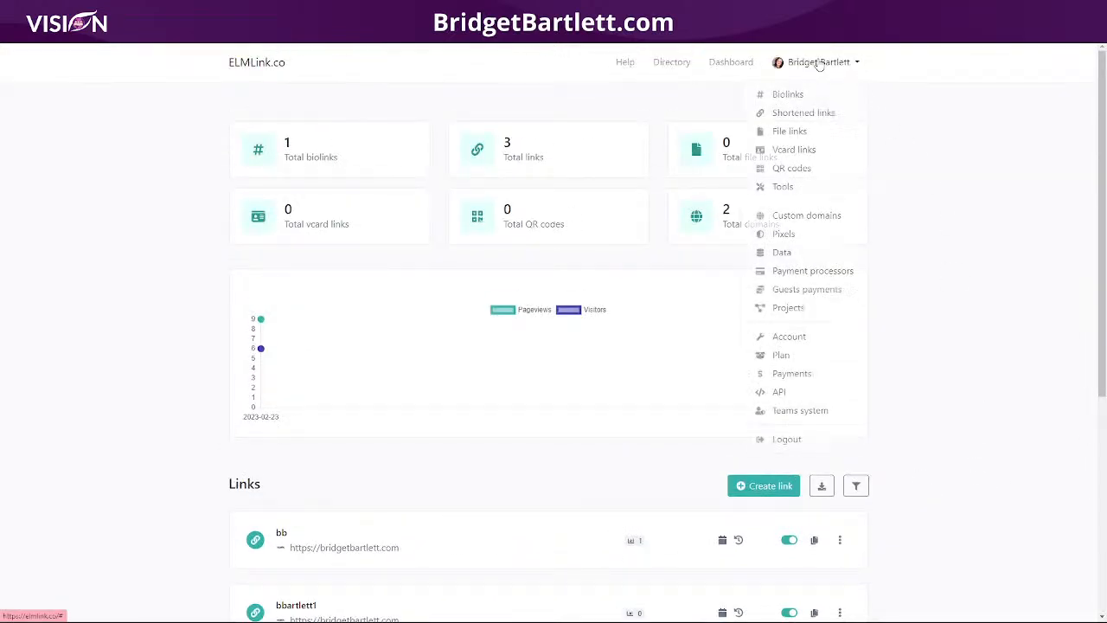
{"action": "left_click", "coordinate": [806, 215]}
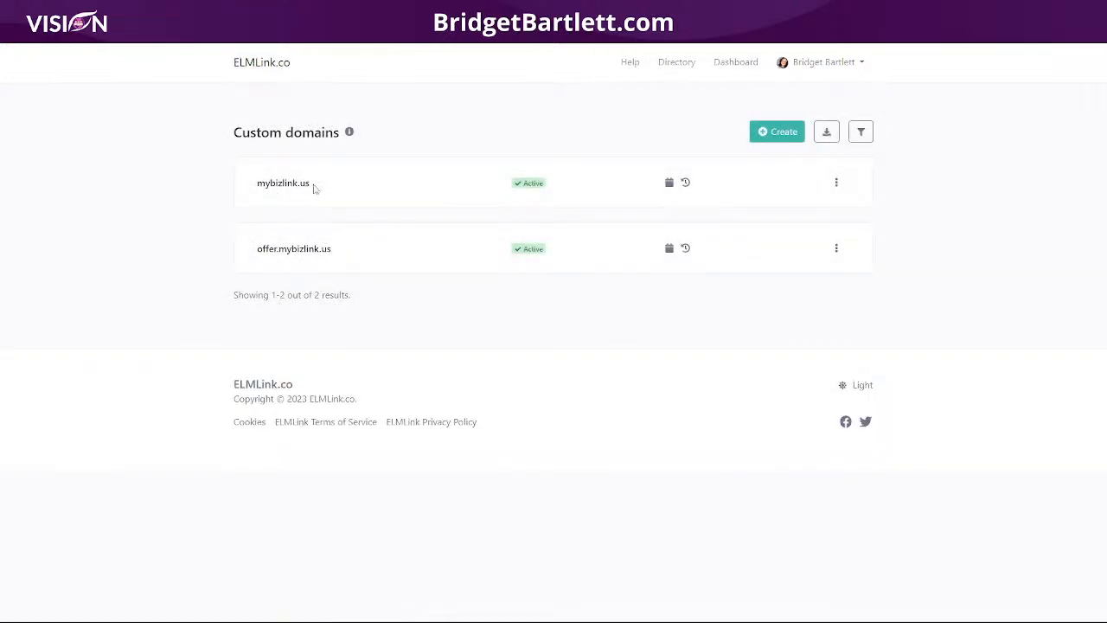
{"action": "left_click", "coordinate": [782, 133]}
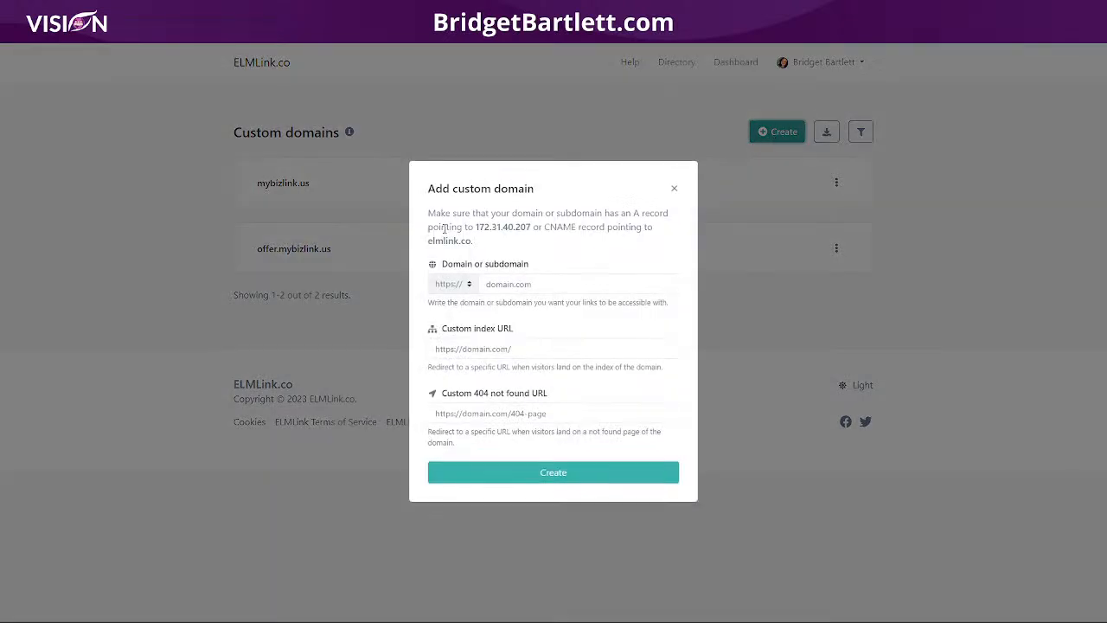
{"action": "left_click", "coordinate": [912, 176]}
Step: From the dashboard, start a shortened URL to view the domains available for the short link, and close it without creating one
{"action": "left_click", "coordinate": [735, 63]}
{"action": "left_click", "coordinate": [754, 487]}
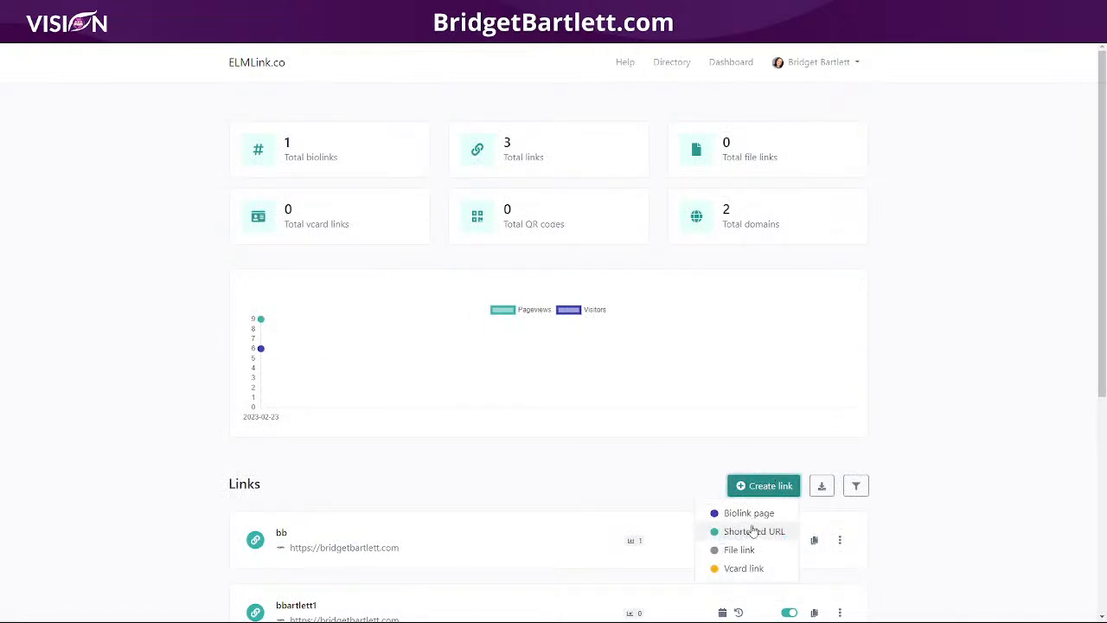
{"action": "left_click", "coordinate": [750, 531]}
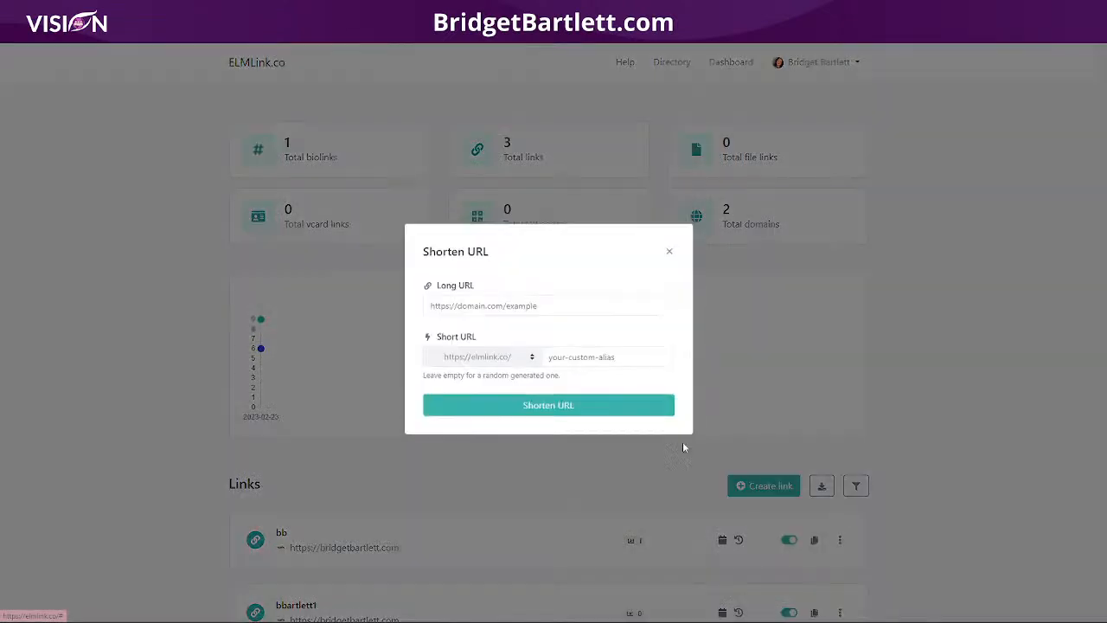
{"action": "left_click", "coordinate": [487, 365]}
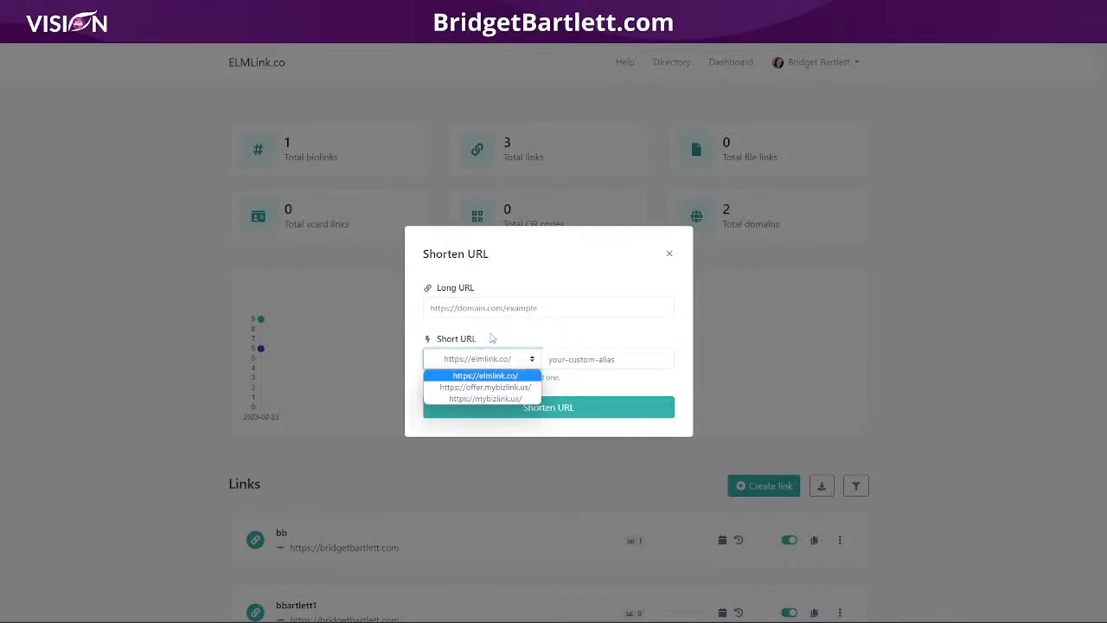
{"action": "left_click", "coordinate": [491, 338]}
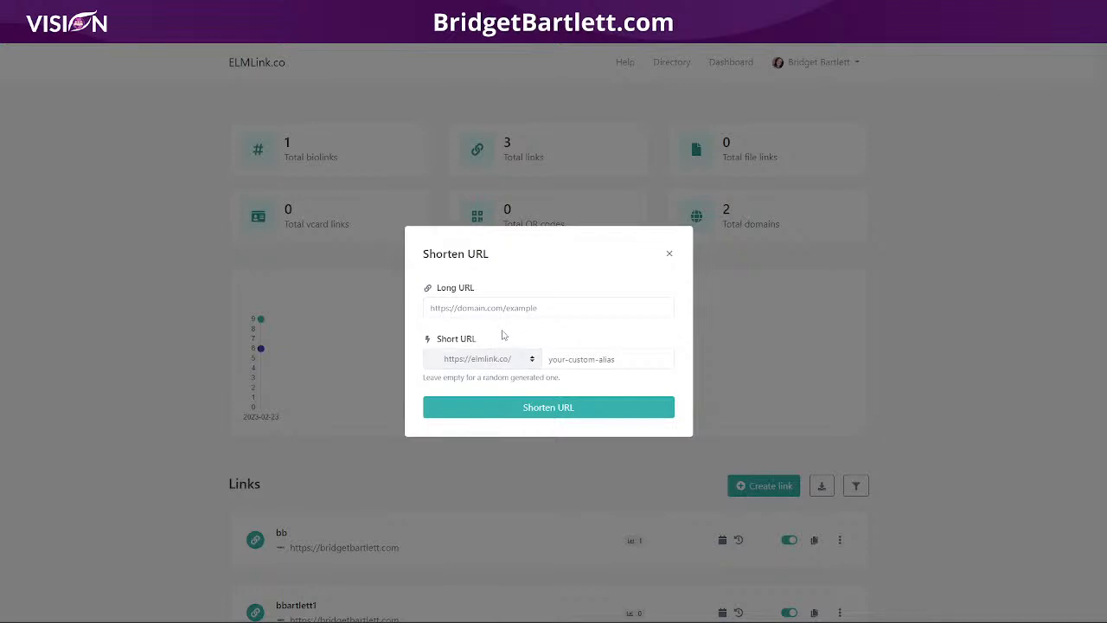
{"action": "left_click", "coordinate": [471, 359]}
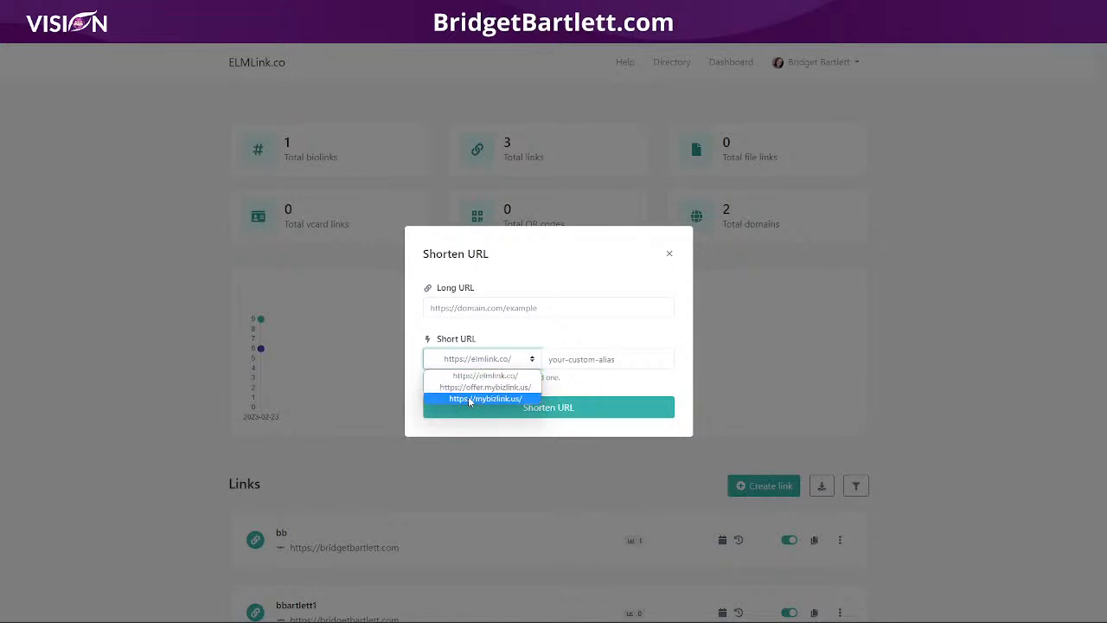
{"action": "left_click", "coordinate": [668, 254]}
Step: Return to the custom domains, view the form for adding one, and examine the root domain and subdomain entries in the list
{"action": "left_click", "coordinate": [803, 67]}
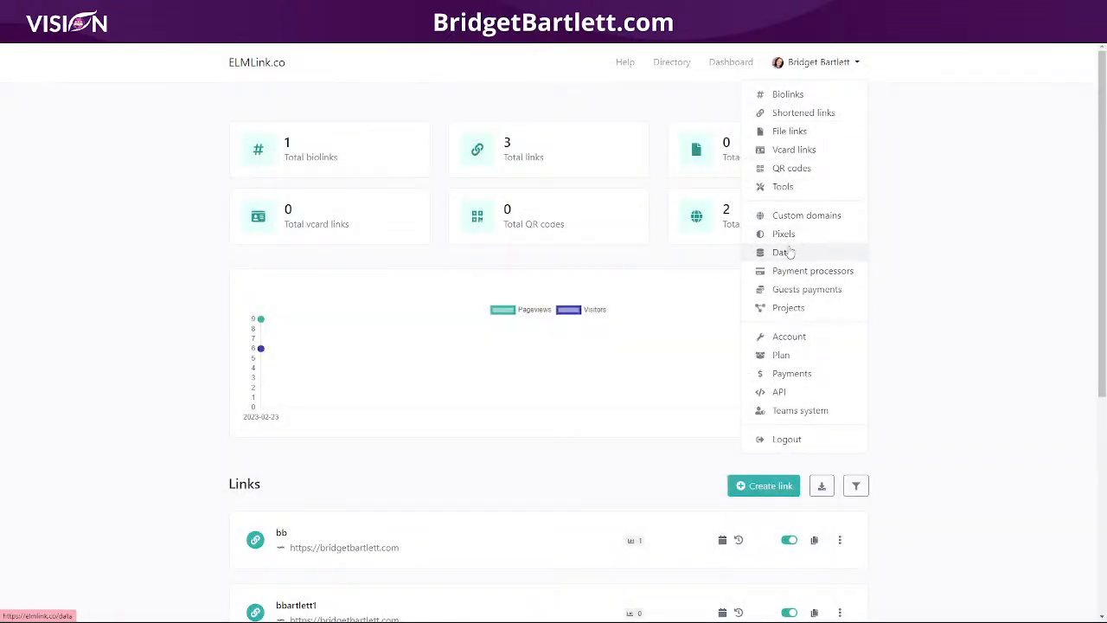
{"action": "left_click", "coordinate": [823, 215]}
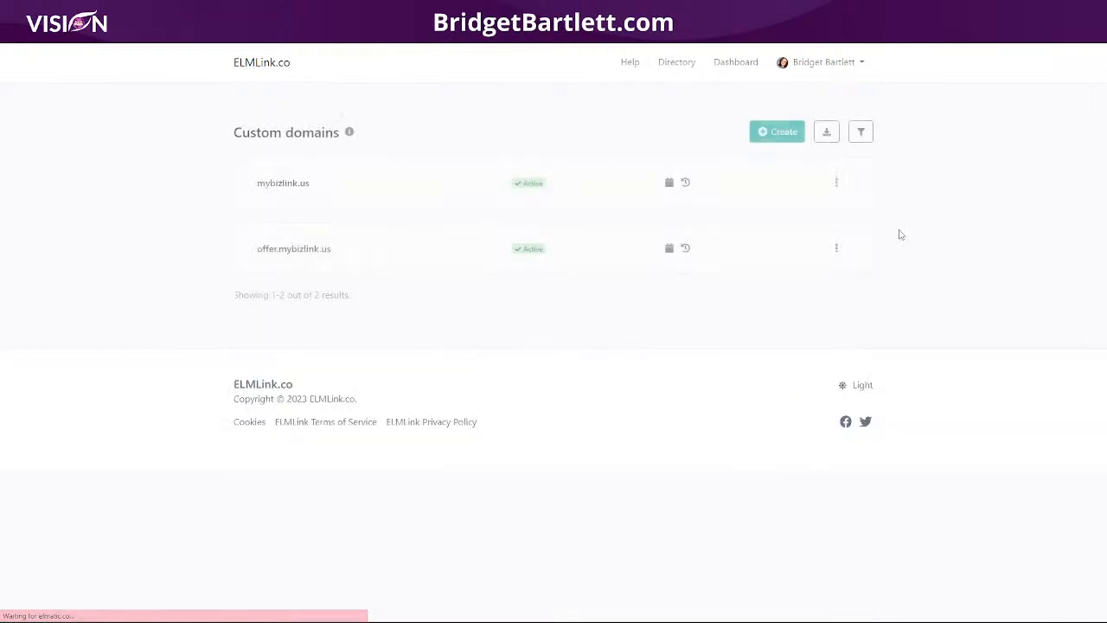
{"action": "left_click", "coordinate": [772, 131]}
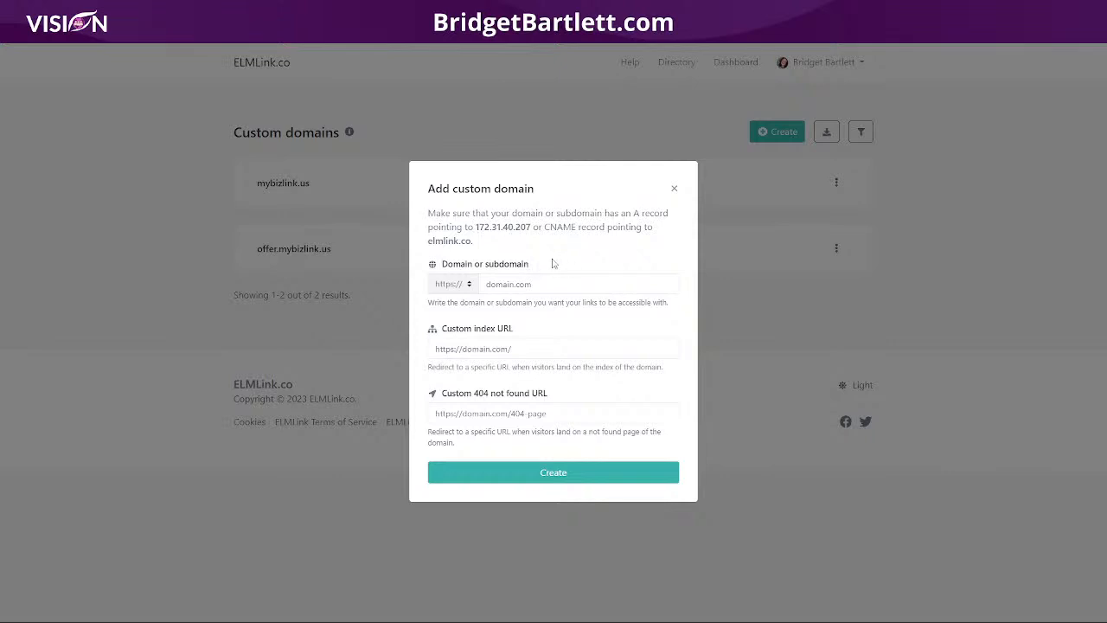
{"action": "left_click", "coordinate": [353, 121]}
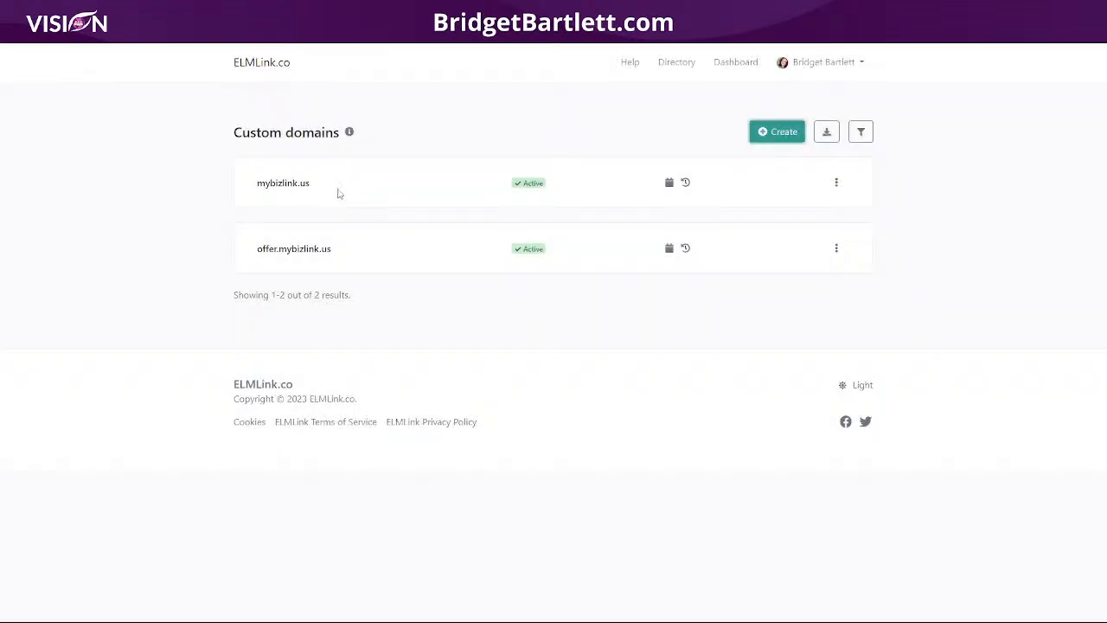
{"action": "left_click_drag", "start_coordinate": [338, 194], "coordinate": [220, 202]}
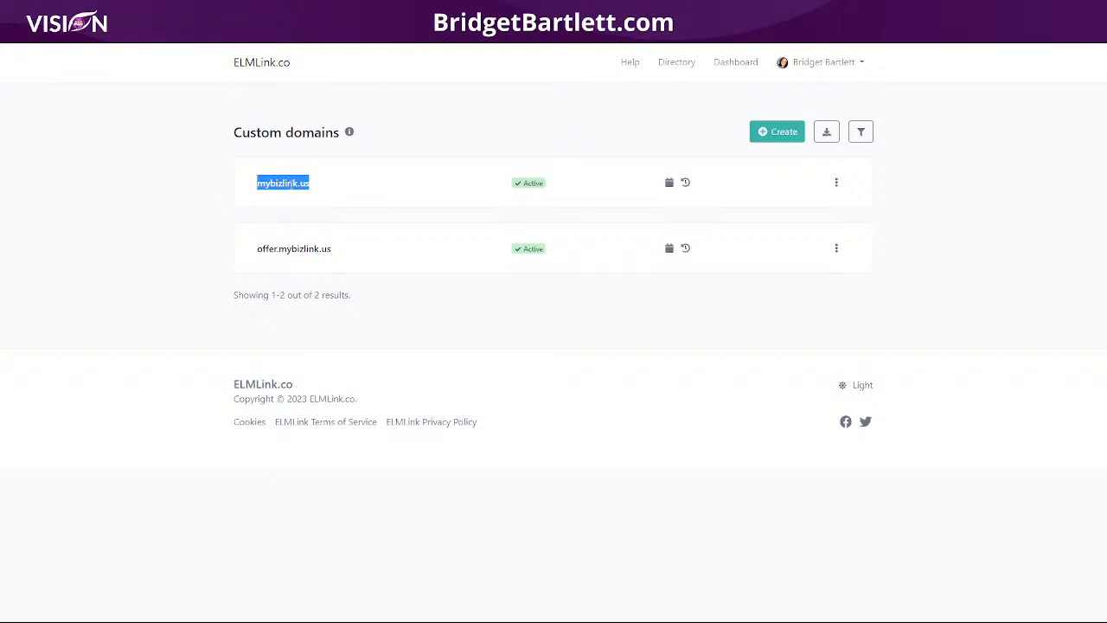
{"action": "left_click_drag", "start_coordinate": [386, 261], "coordinate": [258, 257]}
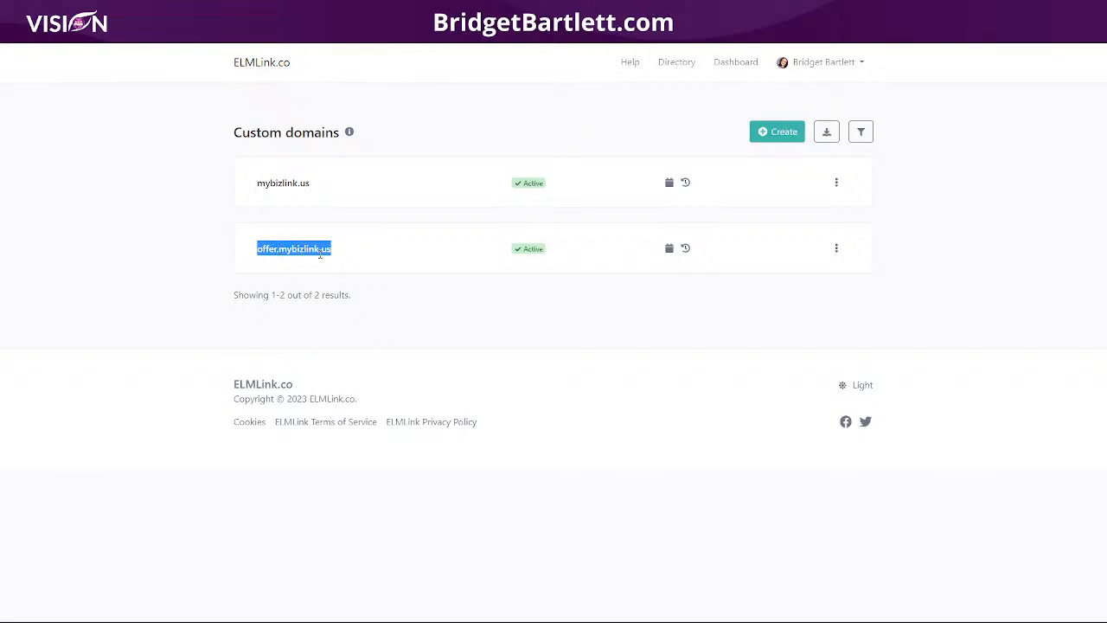
Step: Start adding a custom domain and copy the A record IP address 172.31.40.207 from the form's instructions
{"action": "left_click", "coordinate": [777, 132]}
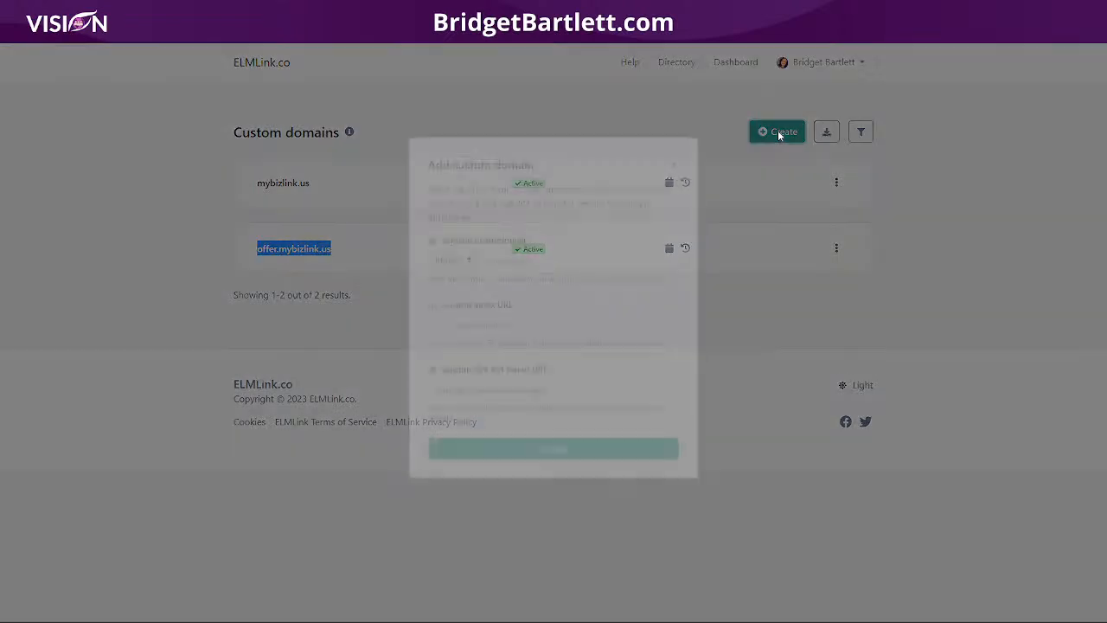
{"action": "left_click", "coordinate": [487, 283]}
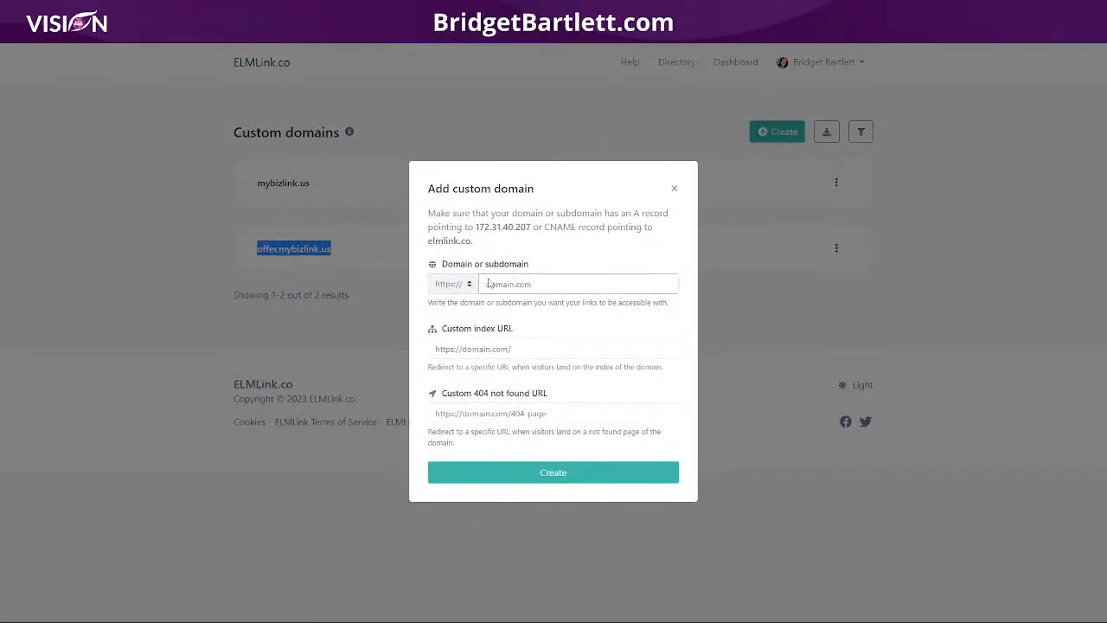
{"action": "left_click", "coordinate": [531, 283]}
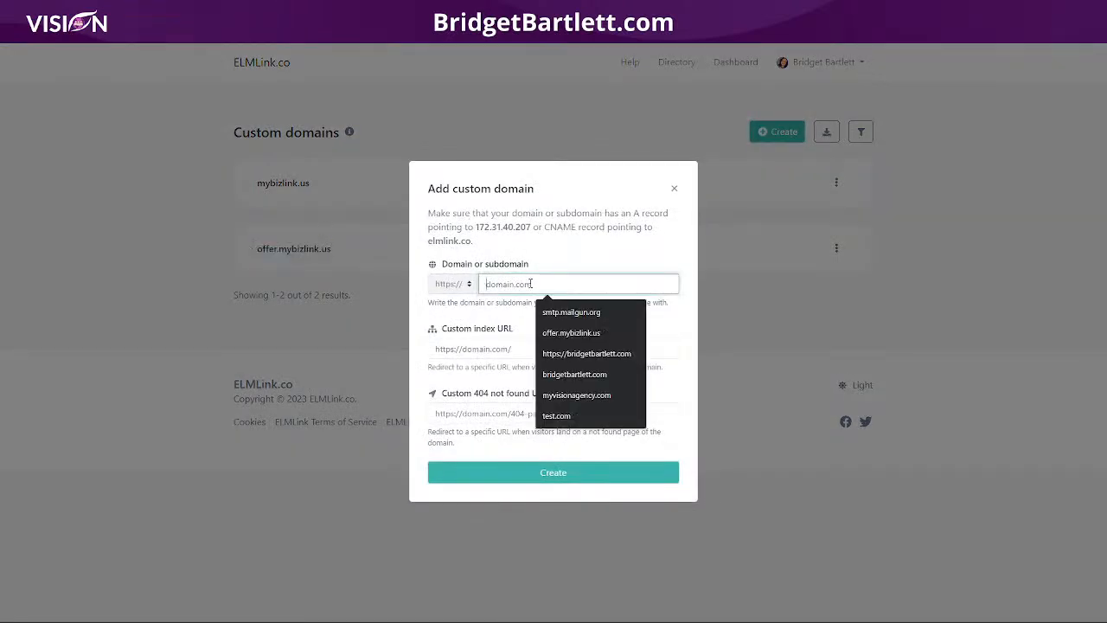
{"action": "left_click_drag", "start_coordinate": [474, 227], "coordinate": [531, 227]}
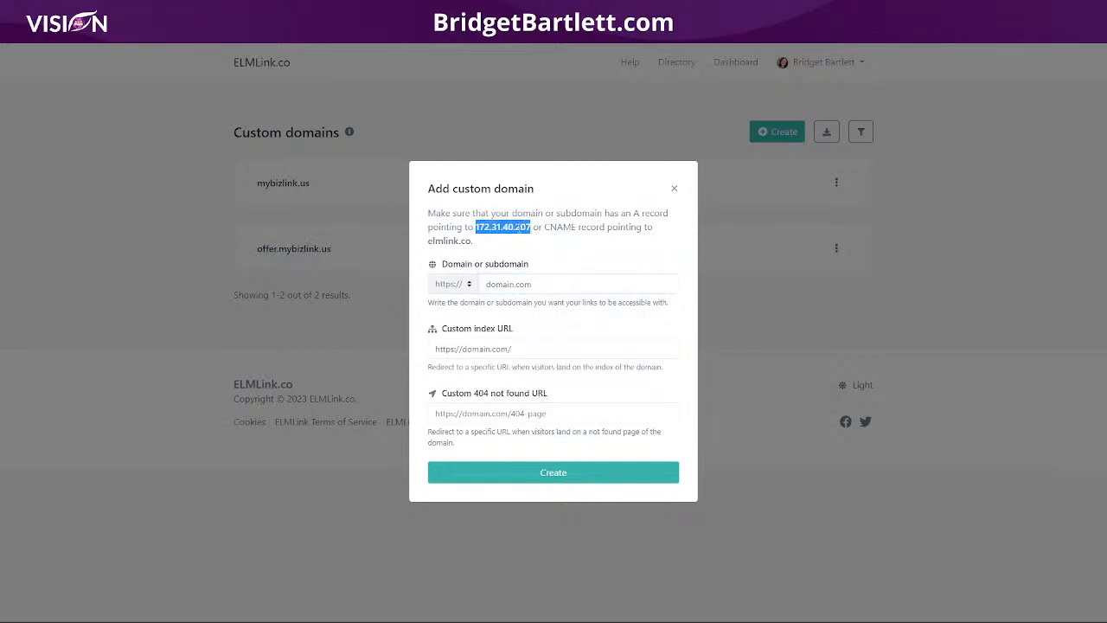
{"action": "right_click", "coordinate": [517, 227]}
{"action": "left_click", "coordinate": [529, 240]}
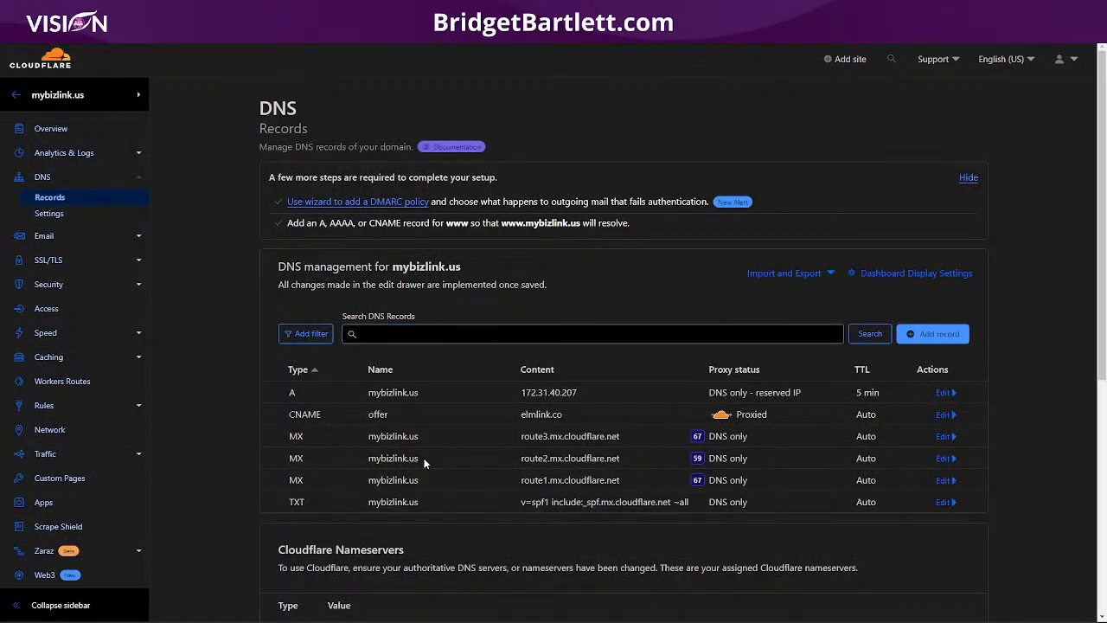
Step: In Cloudflare's DNS records for mybizlink.us, fill in a new A record with name @ and IPv4 address 172.31.40.207
{"action": "left_click", "coordinate": [933, 334]}
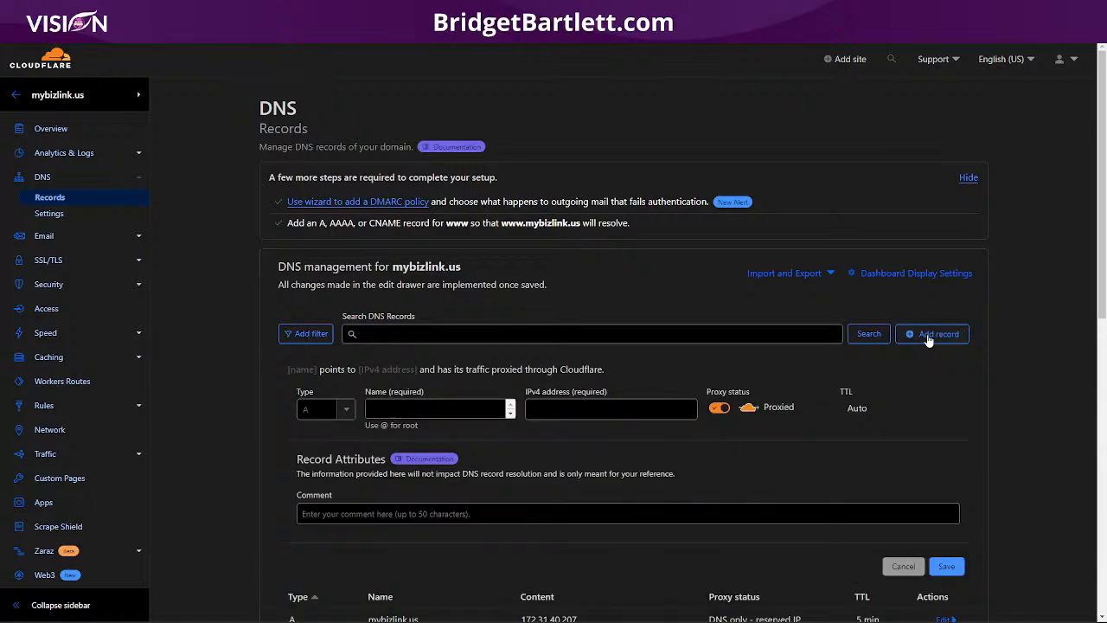
{"action": "left_click", "coordinate": [322, 409]}
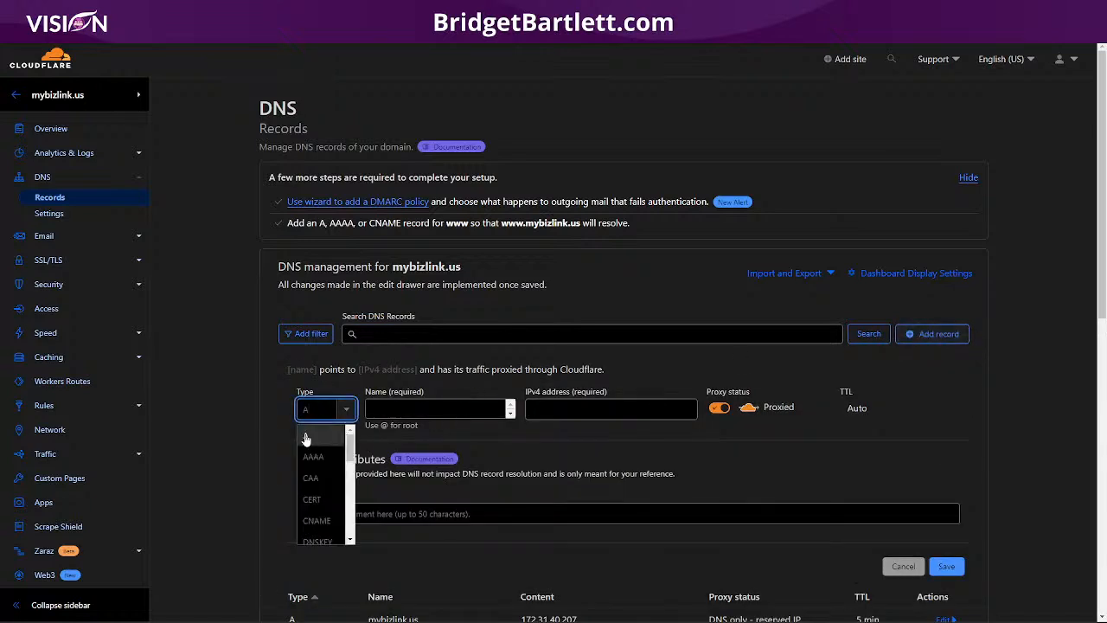
{"action": "left_click", "coordinate": [305, 440]}
{"action": "left_click", "coordinate": [450, 408]}
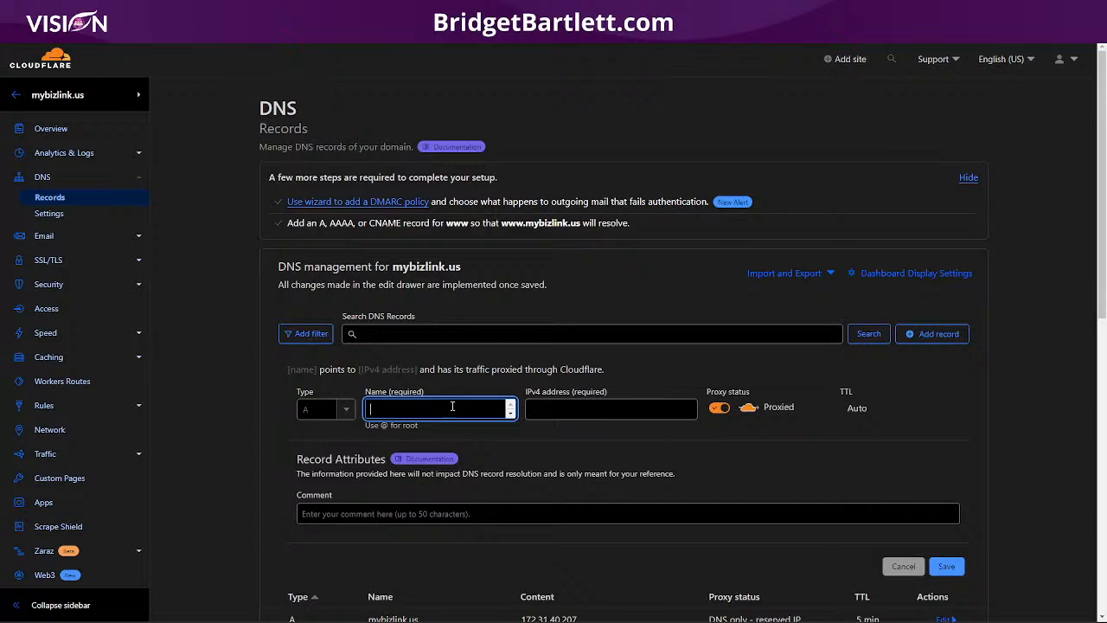
{"action": "type", "text": "@"}
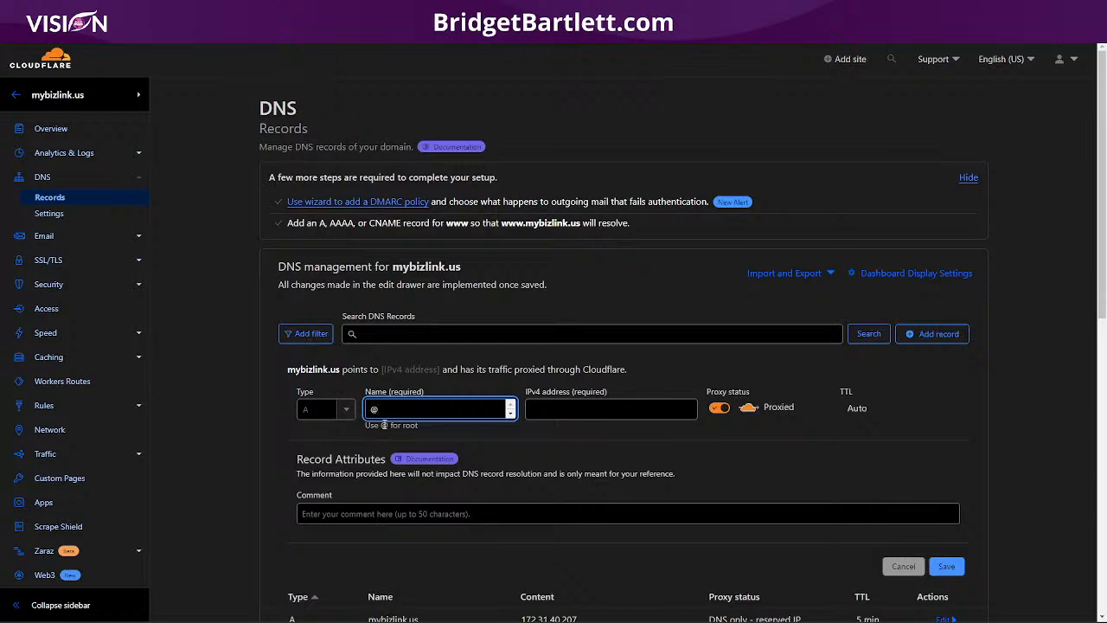
{"action": "left_click", "coordinate": [552, 407]}
{"action": "left_click", "coordinate": [611, 541]}
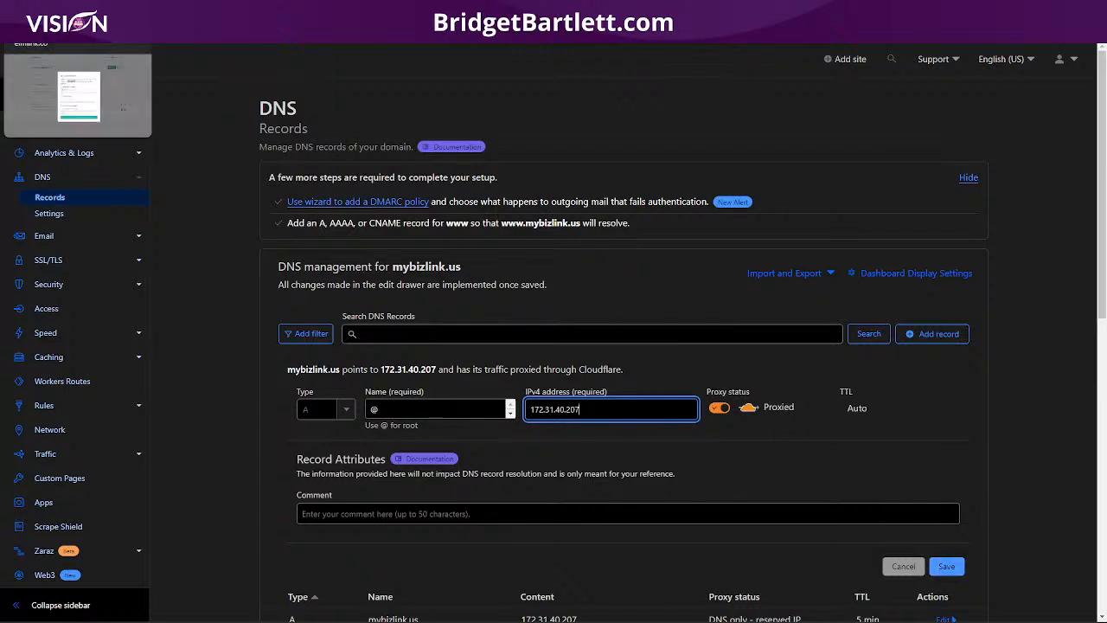
Step: Copy the CNAME target elmlink.co from ELMLink's custom domain form, and restart with a blank new DNS record in Cloudflare
{"action": "left_click", "coordinate": [78, 7]}
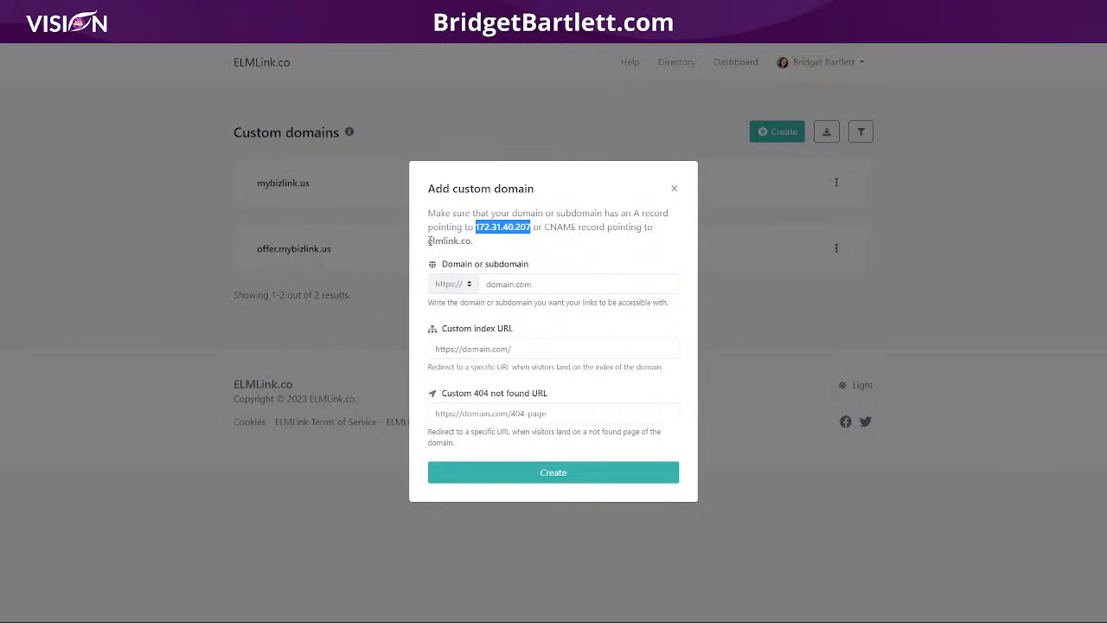
{"action": "left_click_drag", "start_coordinate": [429, 240], "coordinate": [468, 241]}
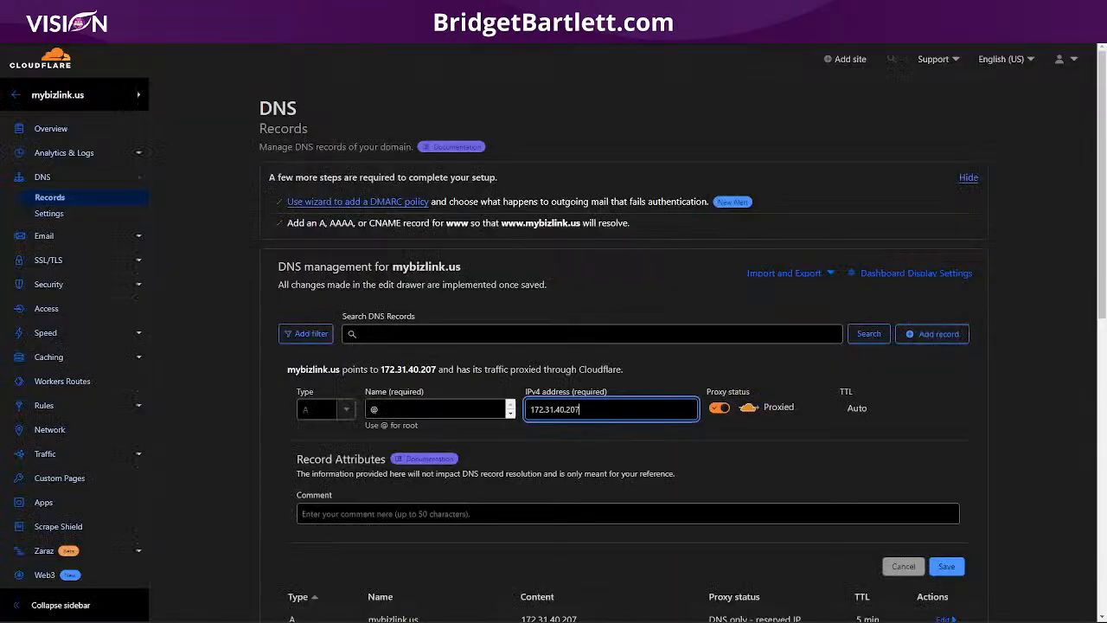
{"action": "left_click", "coordinate": [938, 336]}
{"action": "left_click", "coordinate": [943, 342]}
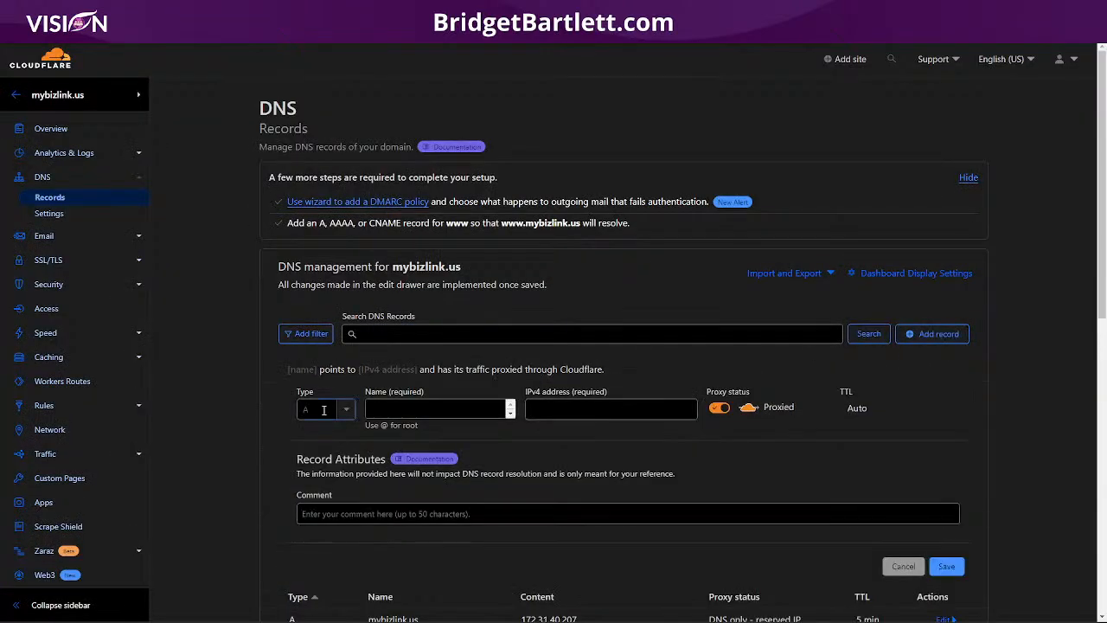
Step: Fill in the new DNS record as a CNAME named offer, with the copied elmlink.co as its target
{"action": "left_click", "coordinate": [325, 409]}
{"action": "left_click", "coordinate": [321, 521]}
{"action": "left_click", "coordinate": [416, 412]}
{"action": "type", "text": "offer"}
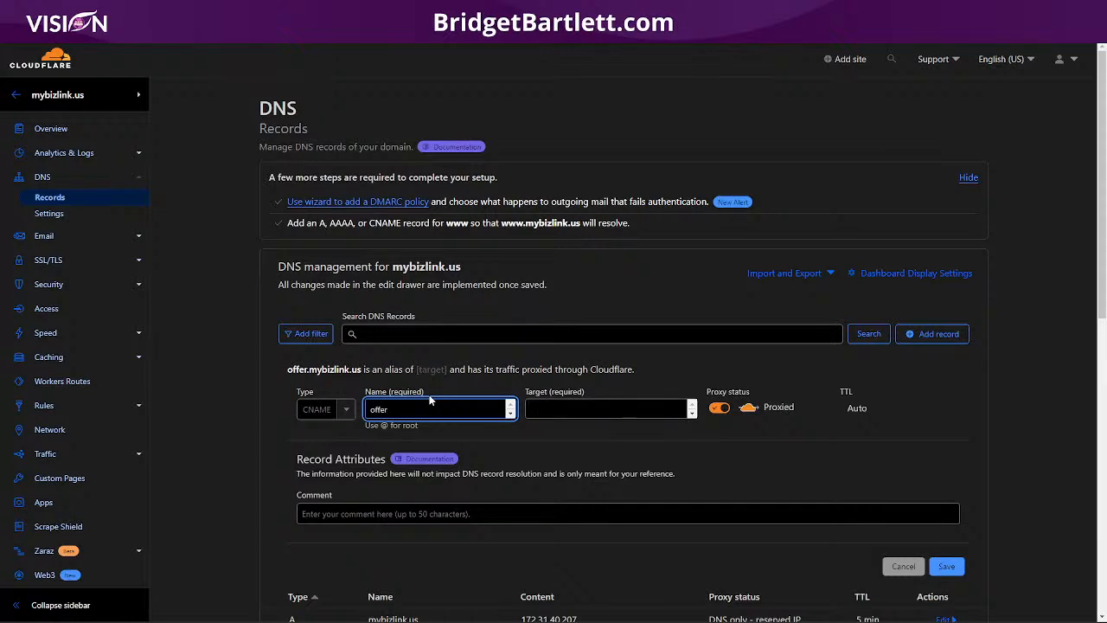
{"action": "left_click", "coordinate": [565, 407]}
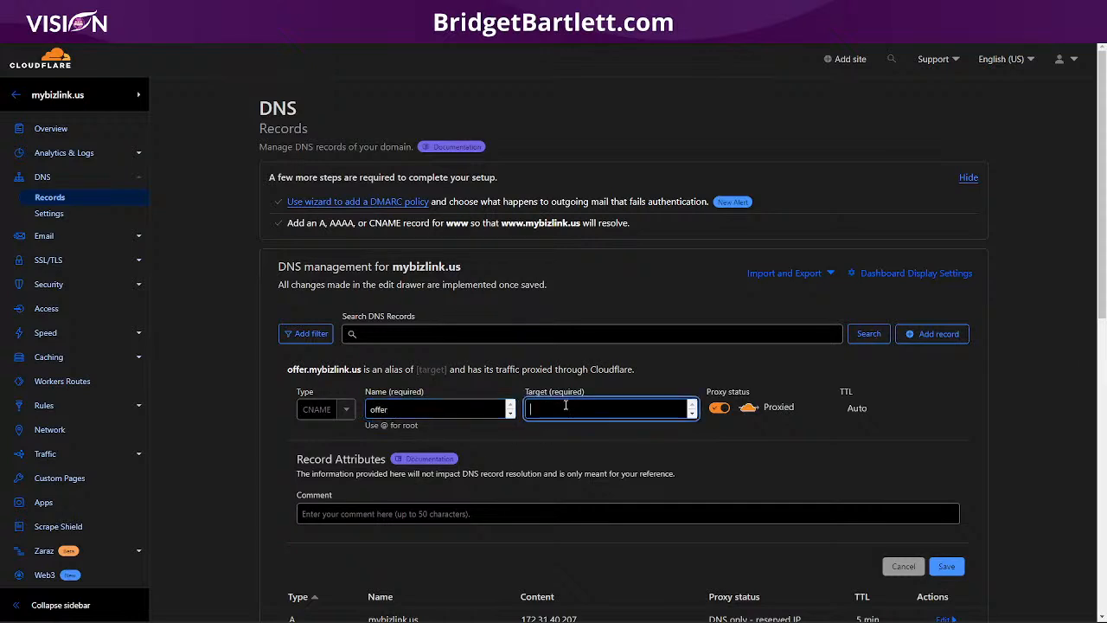
{"action": "key", "text": "ctrl+v"}
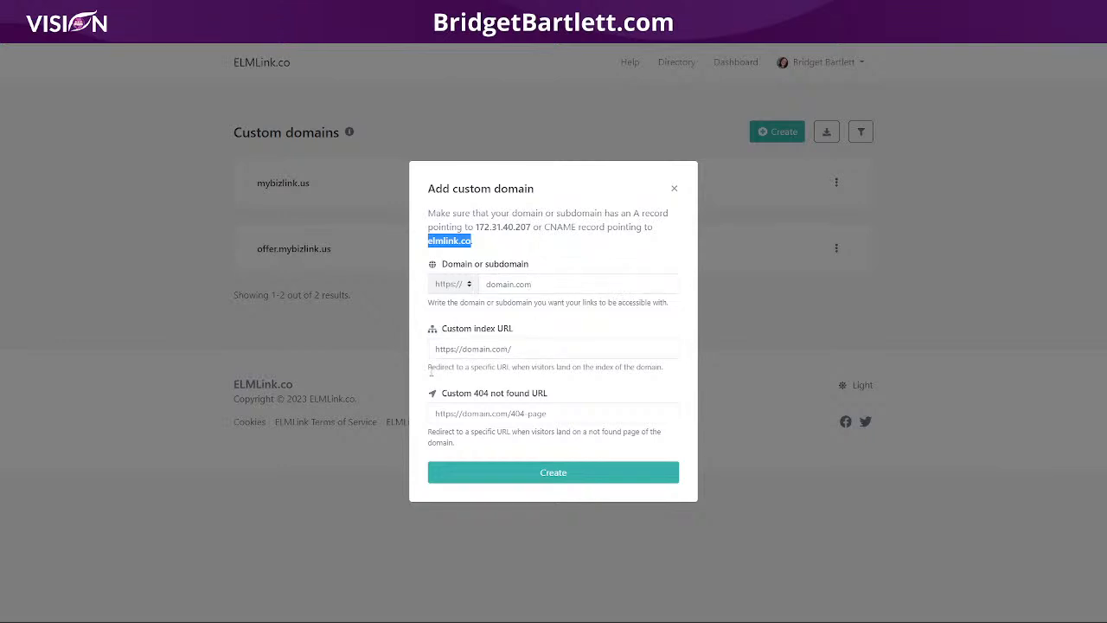
Step: Back in ELMLink, read about the custom index URL and custom 404 not found URL options, and close the form without creating a domain
{"action": "left_click_drag", "start_coordinate": [425, 371], "coordinate": [673, 367]}
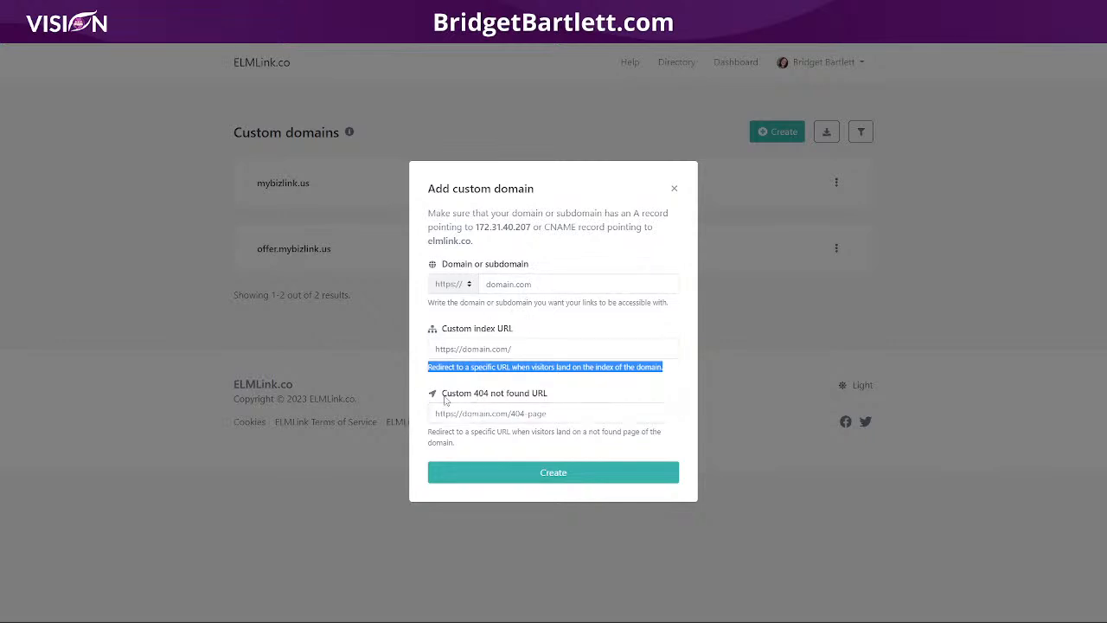
{"action": "left_click_drag", "start_coordinate": [571, 401], "coordinate": [444, 397]}
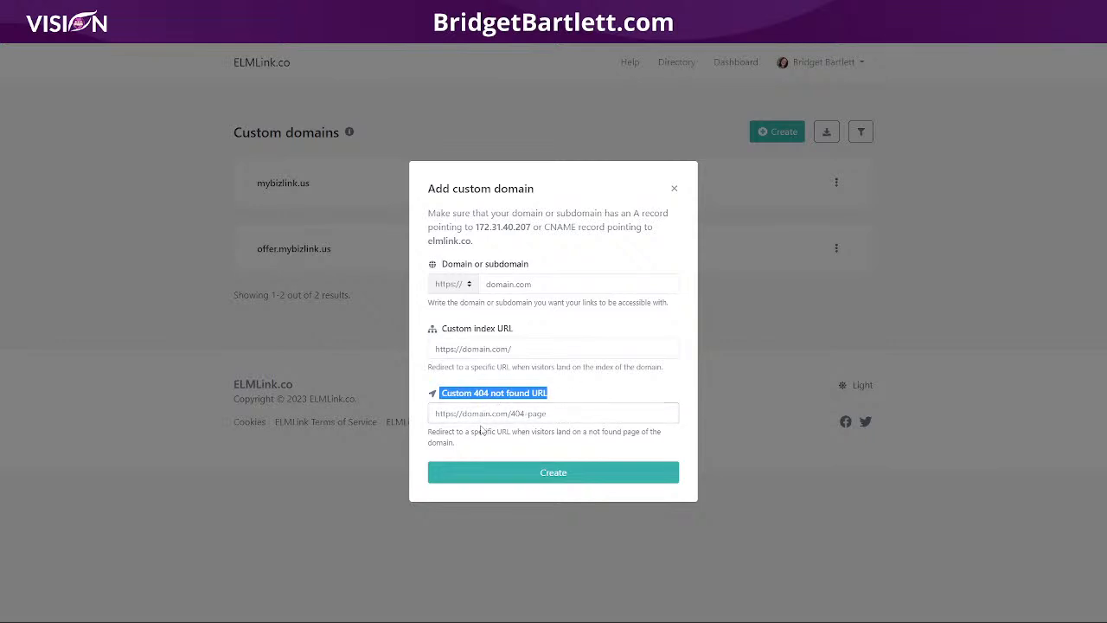
{"action": "left_click", "coordinate": [674, 189]}
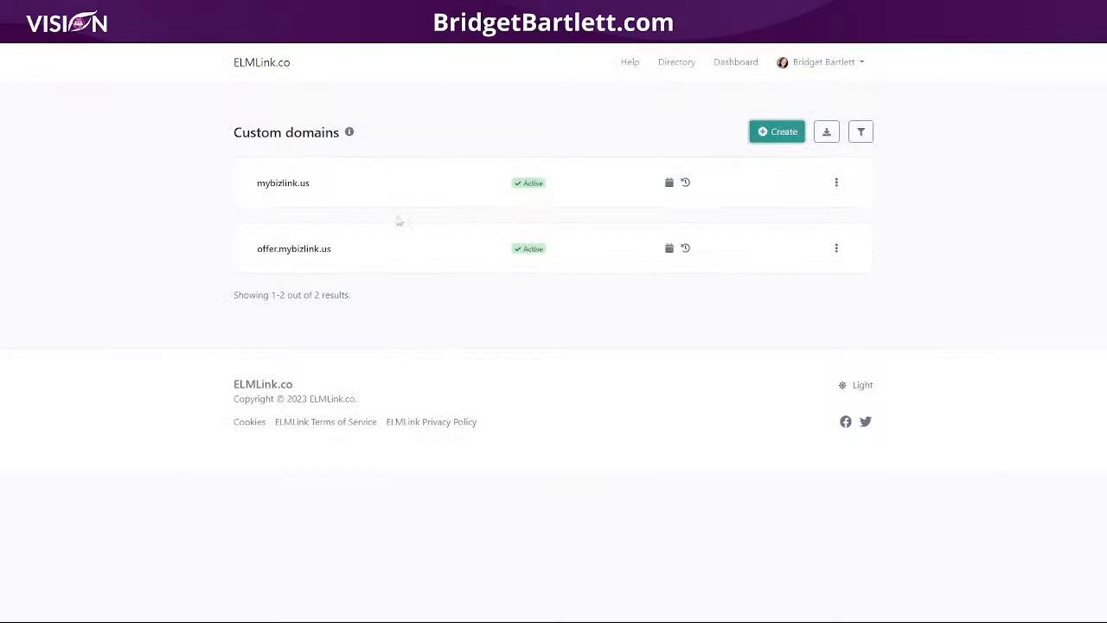
Step: Look over the mybizlink.us and offer.mybizlink.us custom domains, and start a new shortened URL from the dashboard's links
{"action": "left_click_drag", "start_coordinate": [343, 190], "coordinate": [207, 182]}
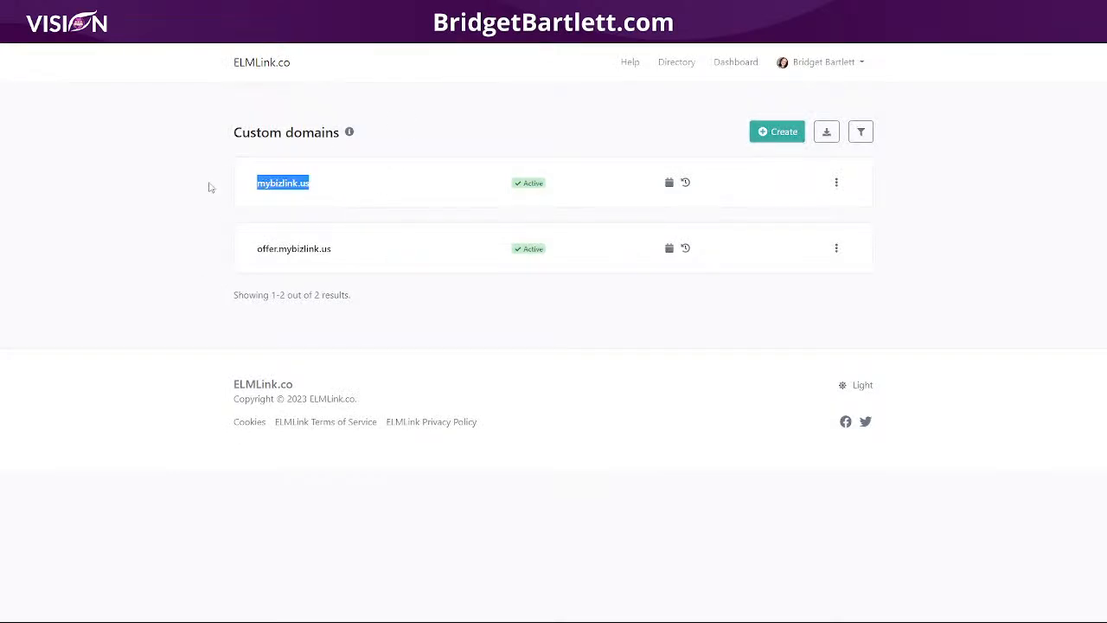
{"action": "left_click_drag", "start_coordinate": [375, 260], "coordinate": [241, 264]}
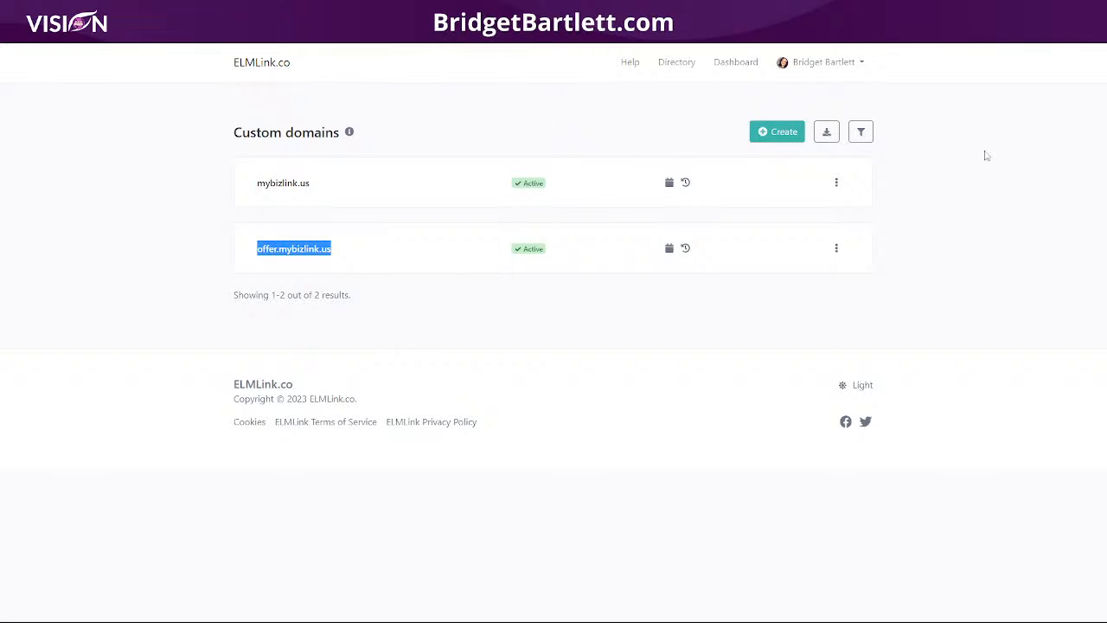
{"action": "left_click", "coordinate": [747, 62]}
{"action": "scroll", "coordinate": [564, 380], "scroll_direction": "down", "scroll_amount": 3}
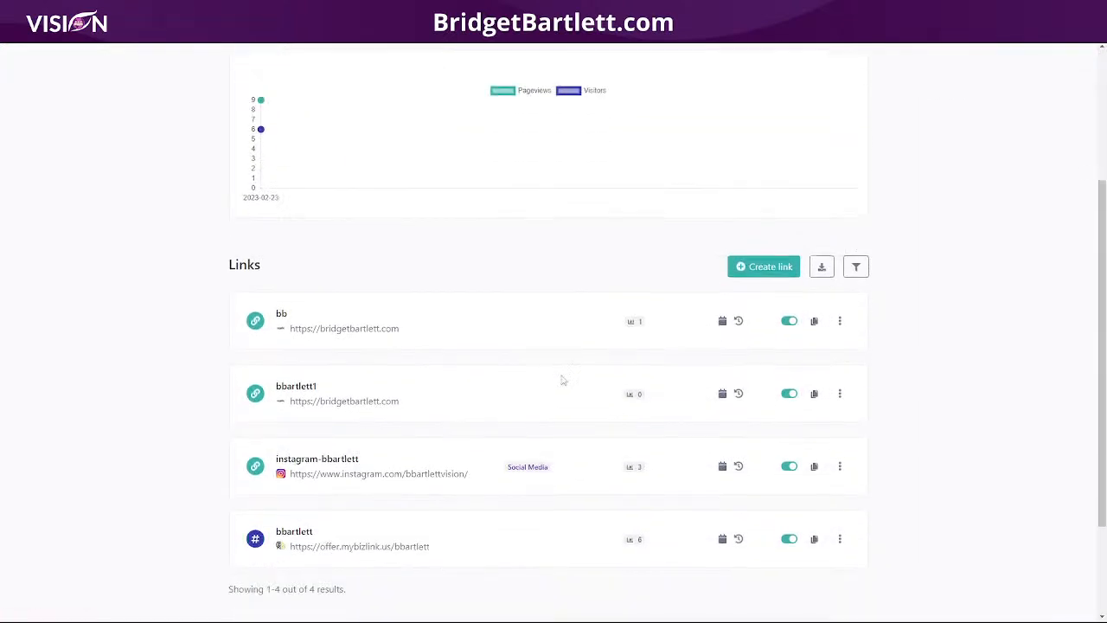
{"action": "left_click", "coordinate": [766, 258]}
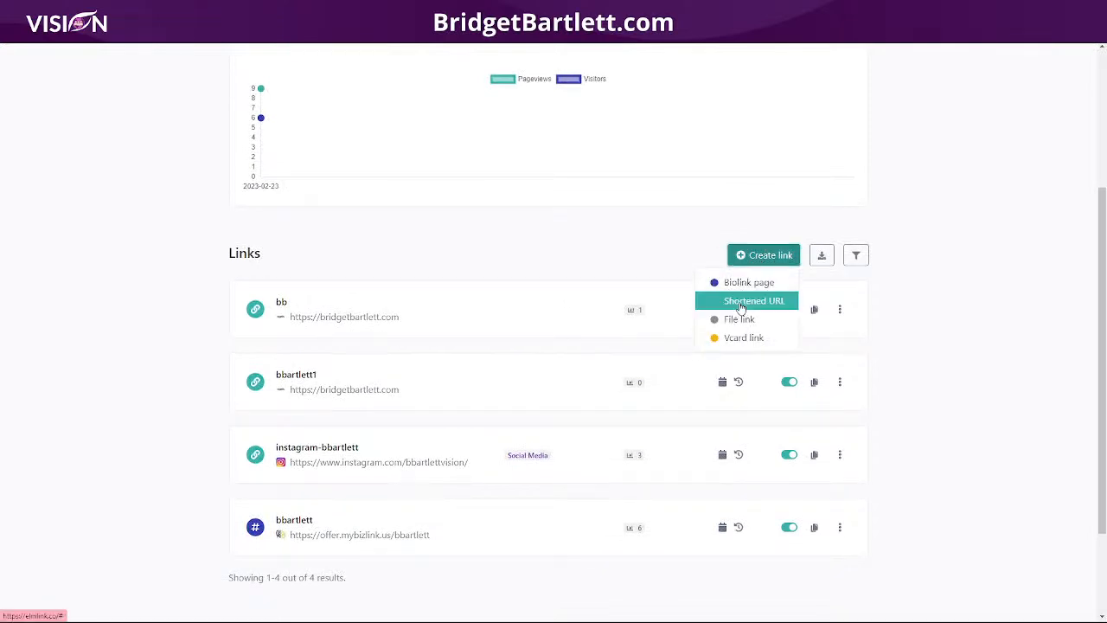
{"action": "left_click", "coordinate": [736, 303]}
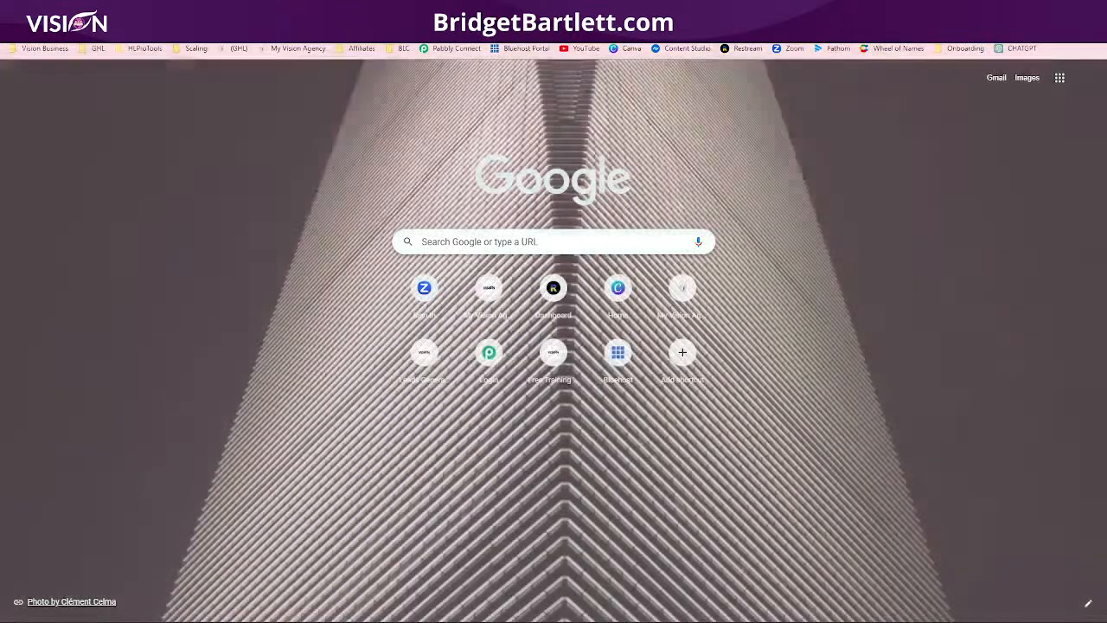
{"action": "type", "text": "face"}
{"action": "key", "text": "Return"}
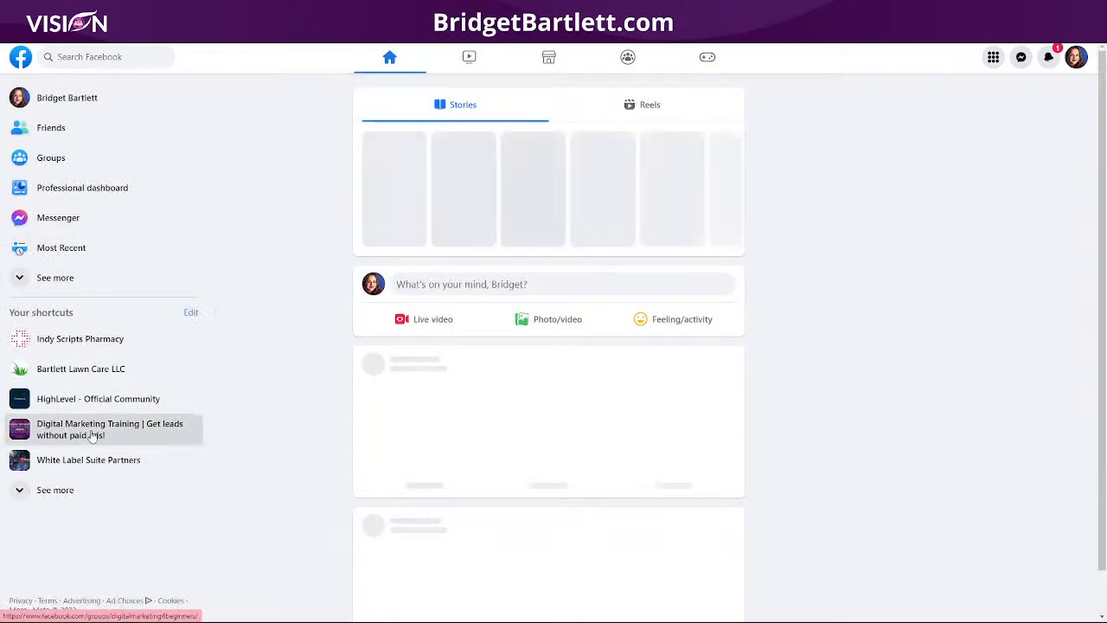
{"action": "left_click", "coordinate": [56, 435]}
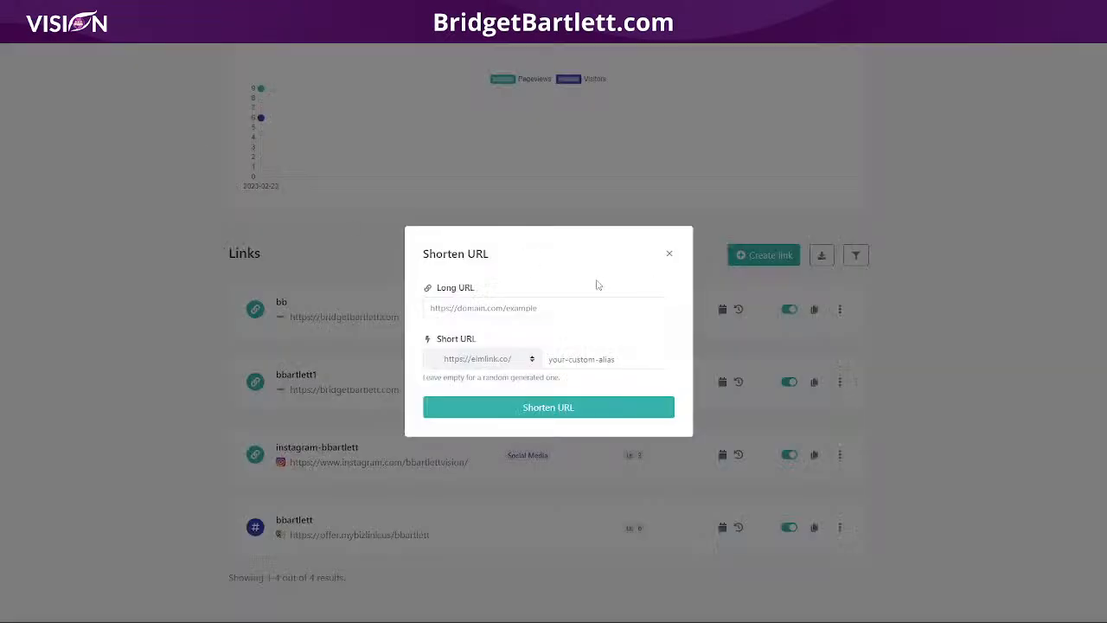
{"action": "left_click", "coordinate": [476, 307]}
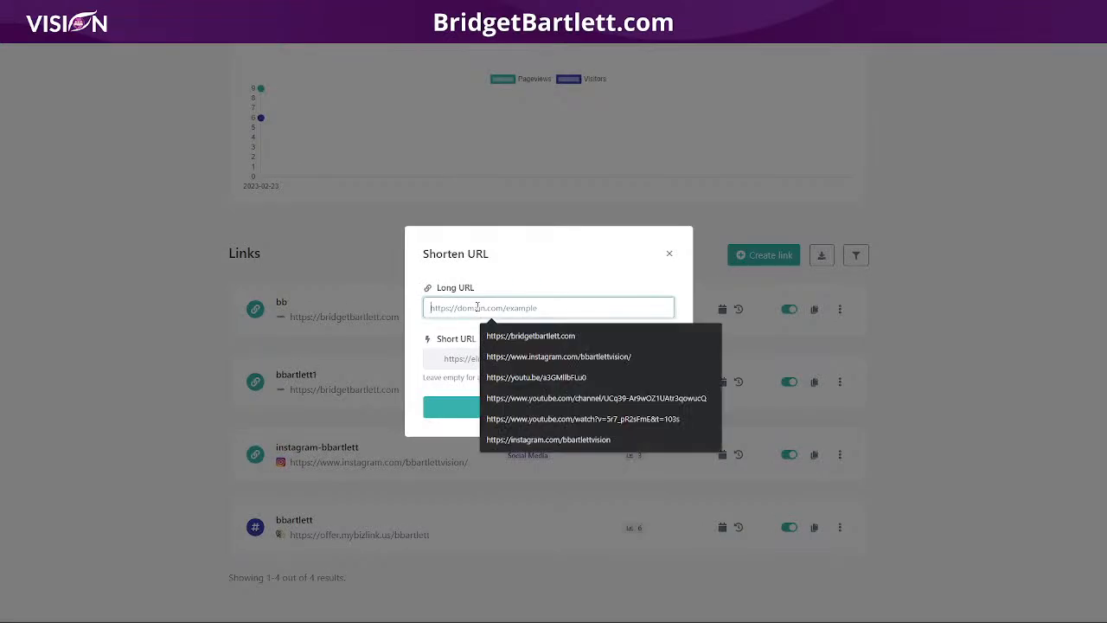
{"action": "key", "text": "ctrl+v"}
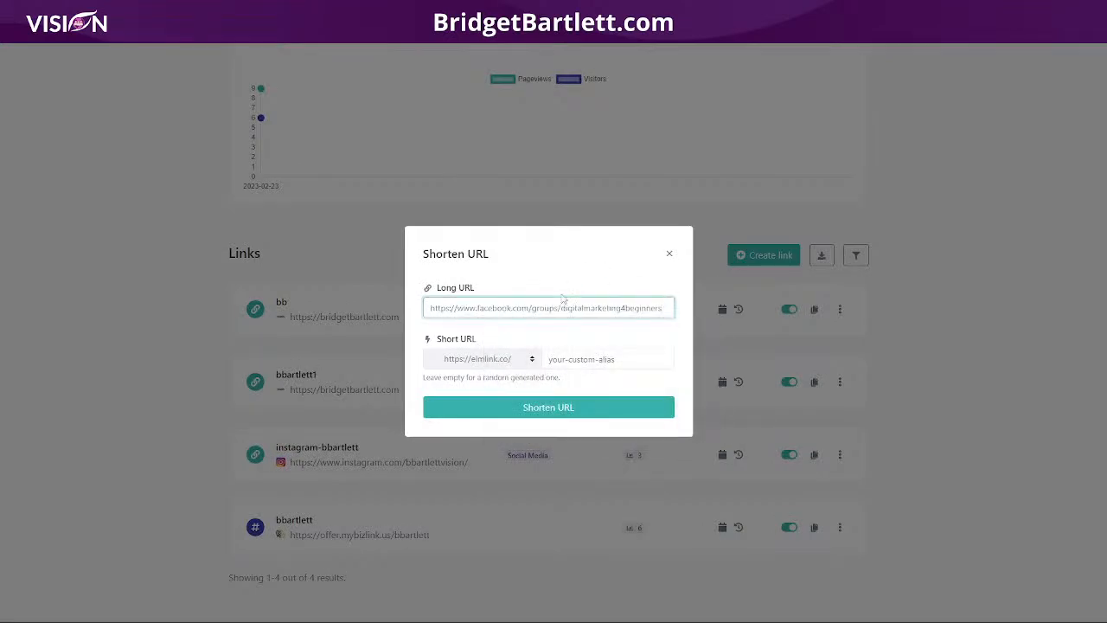
{"action": "left_click", "coordinate": [482, 363]}
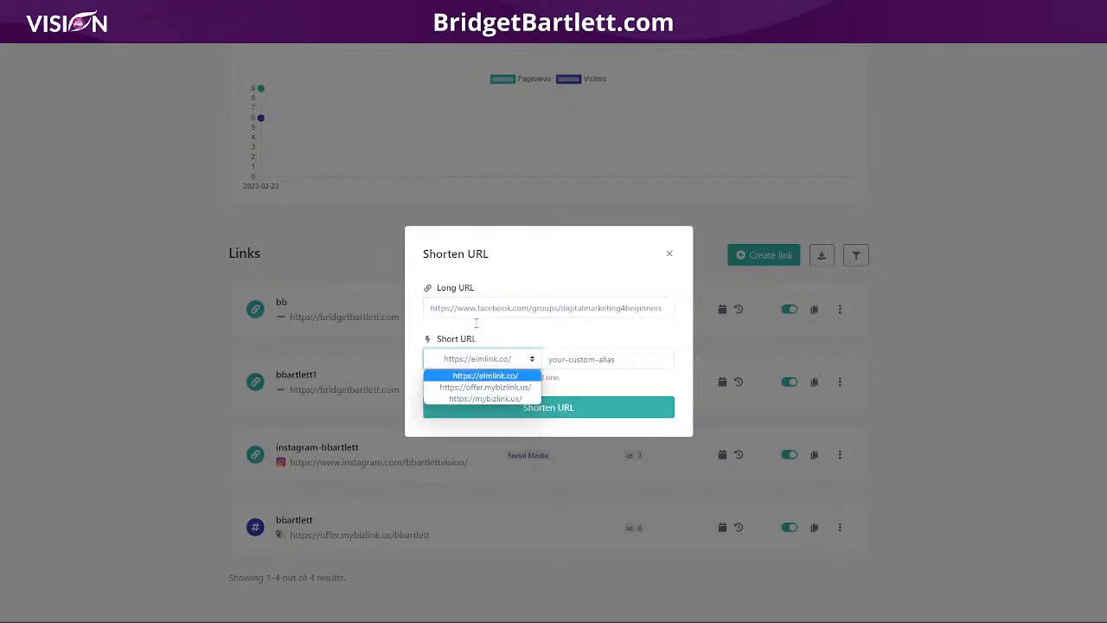
{"action": "left_click", "coordinate": [492, 400]}
{"action": "left_click", "coordinate": [584, 360]}
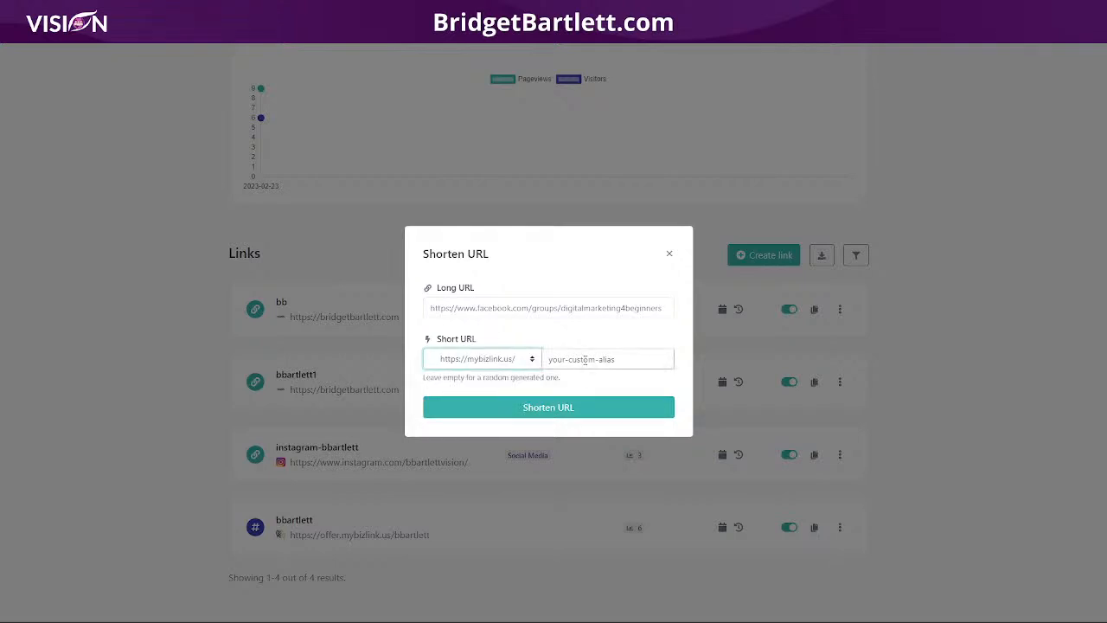
{"action": "left_click", "coordinate": [561, 339]}
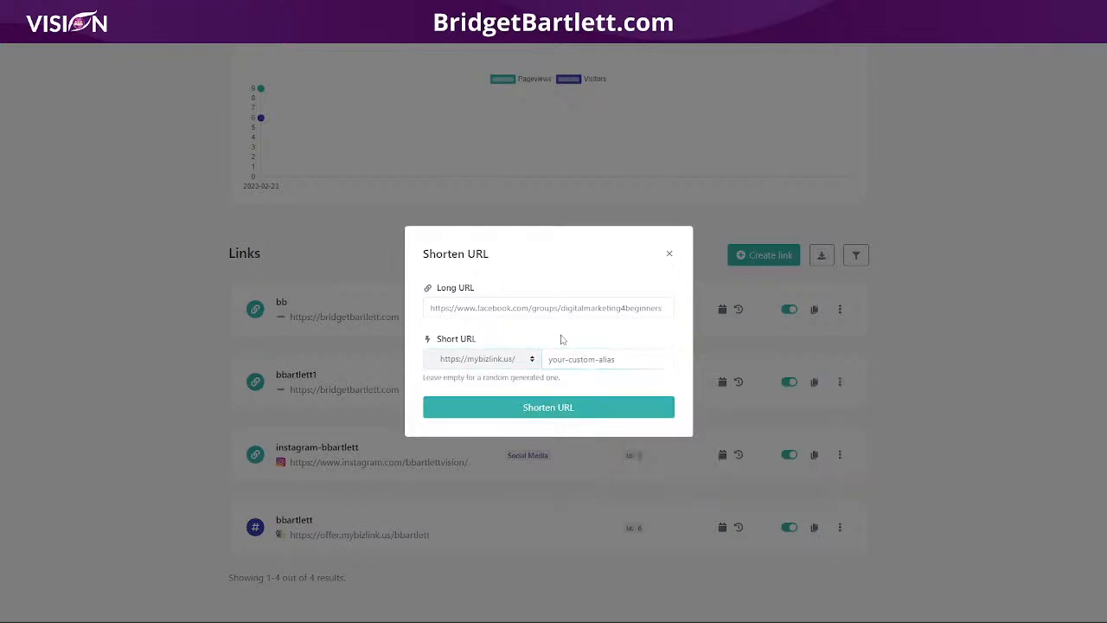
{"action": "left_click", "coordinate": [583, 359]}
{"action": "left_click", "coordinate": [582, 359]}
{"action": "type", "text": "facebookgroup"}
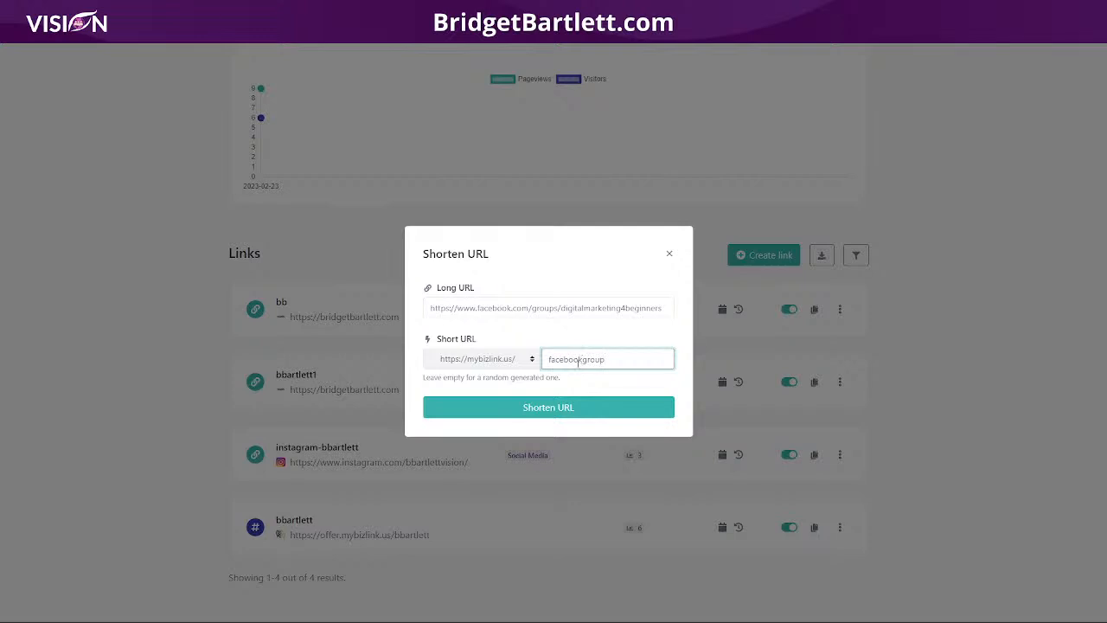
{"action": "left_click", "coordinate": [537, 411]}
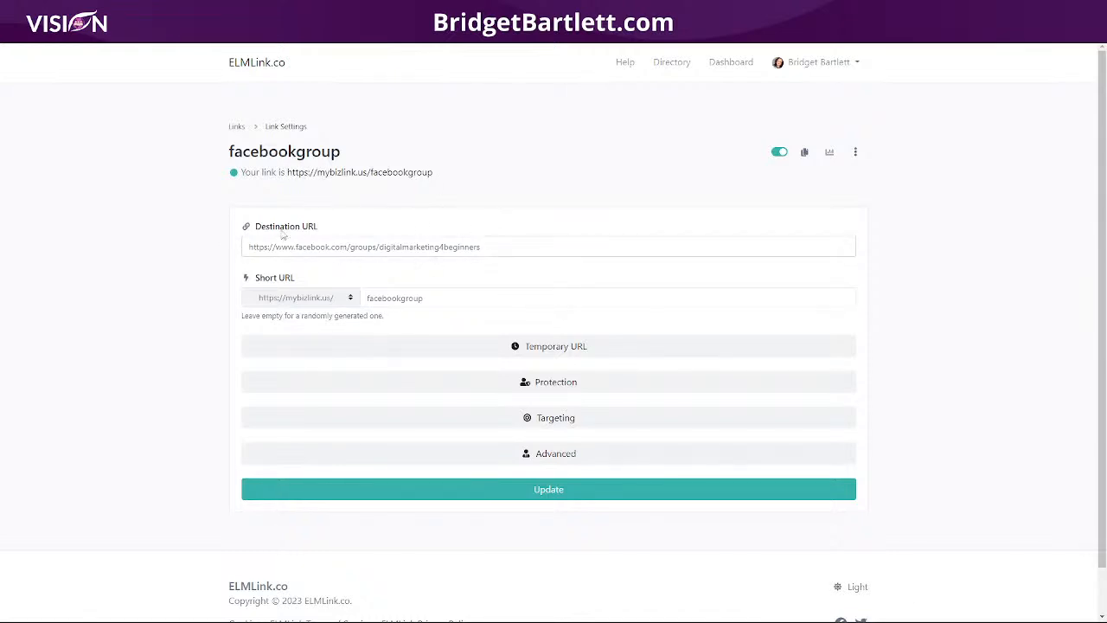
Step: Check the link's destination URL, and turn on the schedule in its temporary URL settings
{"action": "left_click_drag", "start_coordinate": [519, 246], "coordinate": [252, 244]}
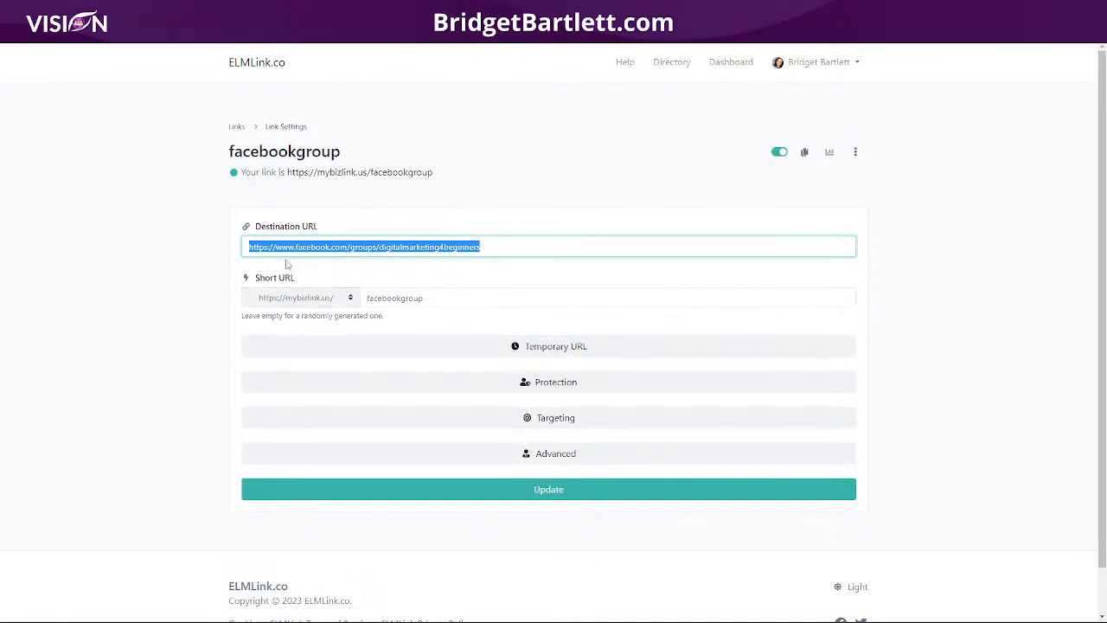
{"action": "left_click", "coordinate": [427, 284]}
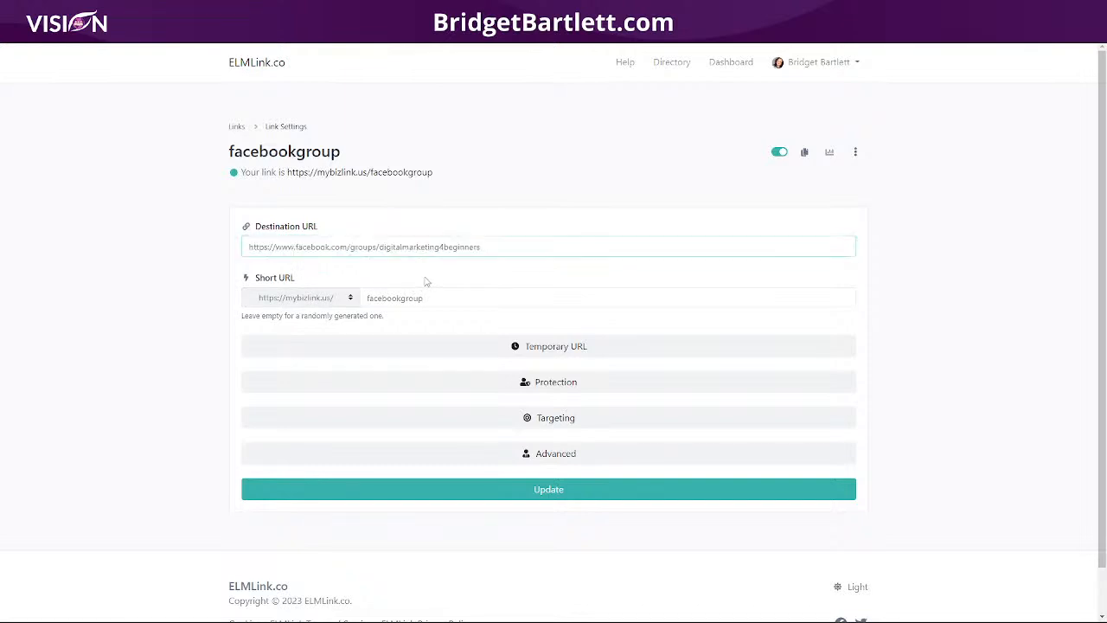
{"action": "left_click", "coordinate": [536, 346]}
{"action": "scroll", "coordinate": [536, 337], "scroll_direction": "down", "scroll_amount": 2}
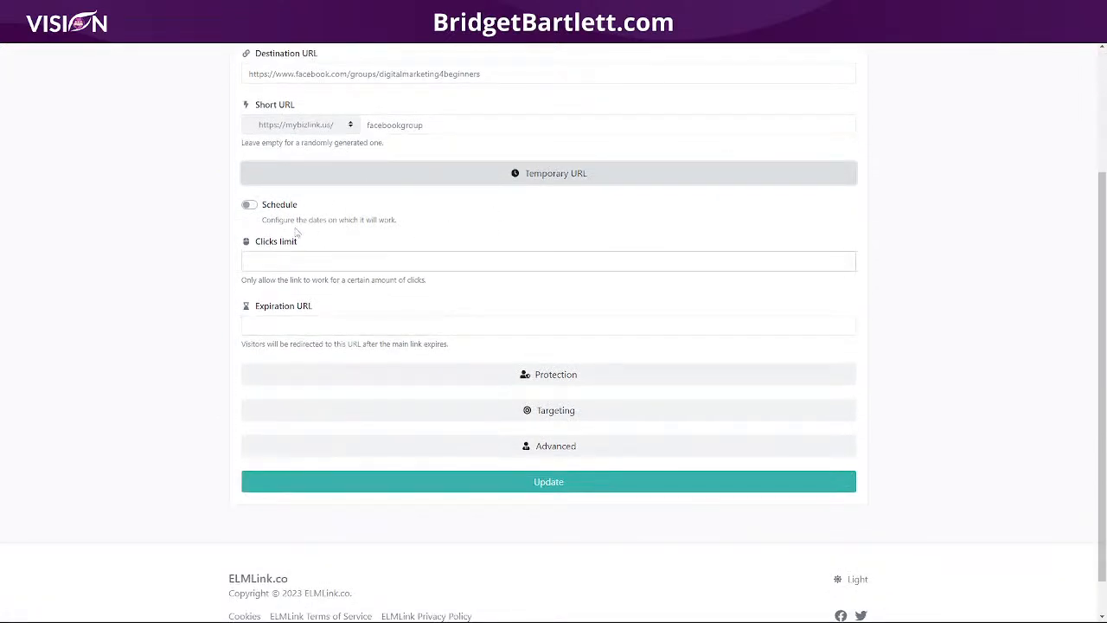
{"action": "left_click", "coordinate": [250, 205]}
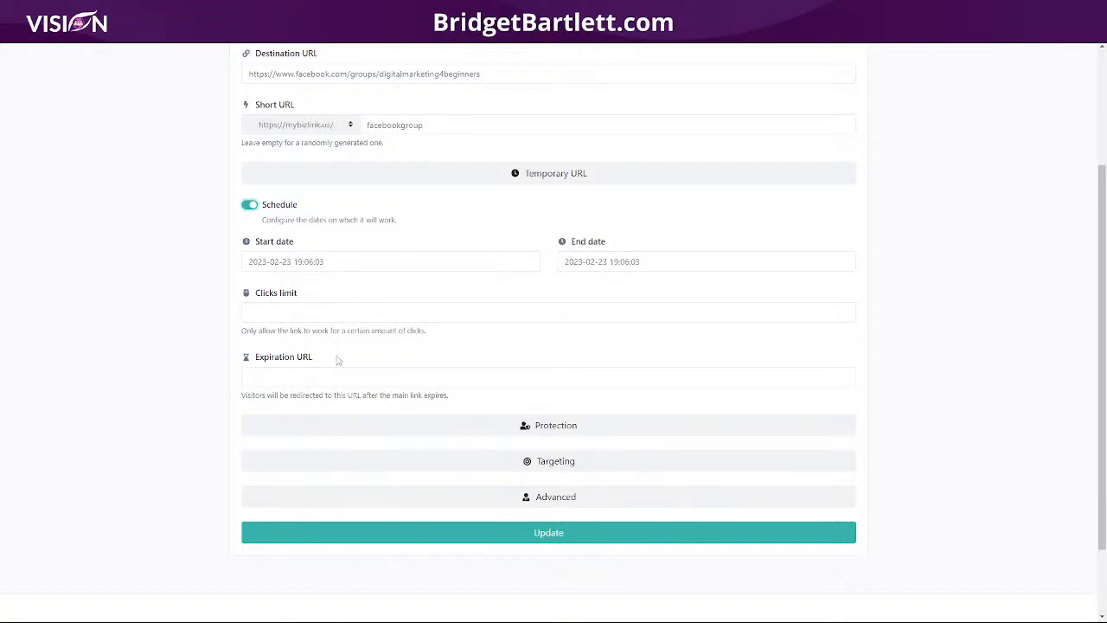
Step: Examine the link's expiration URL, password, sensitive content warning and targeting type options without changing them
{"action": "left_click_drag", "start_coordinate": [242, 396], "coordinate": [458, 404]}
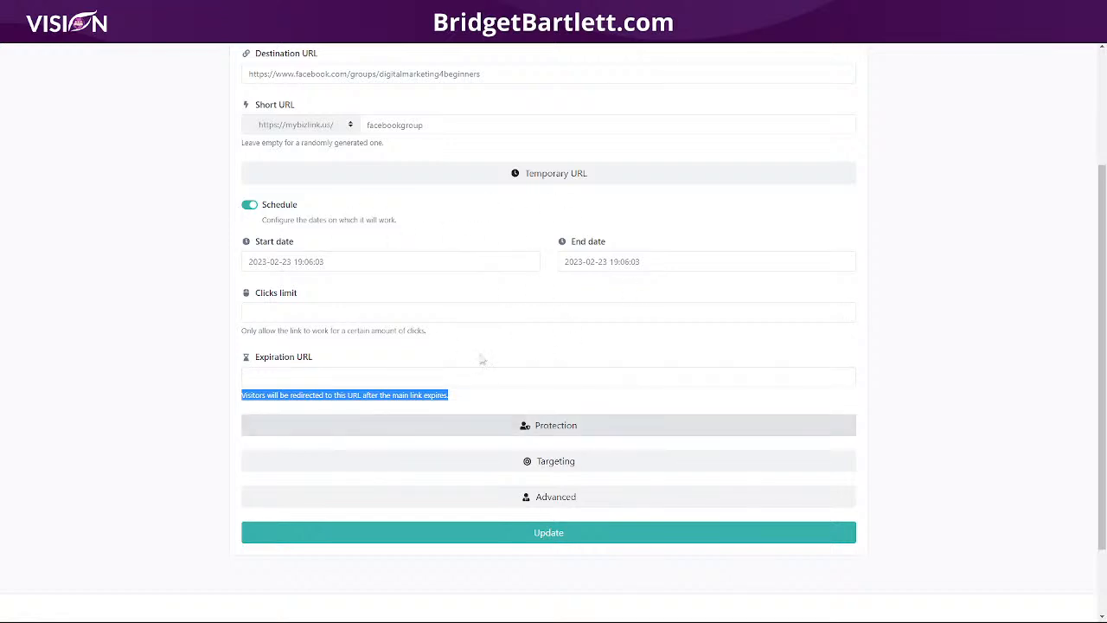
{"action": "left_click", "coordinate": [502, 425]}
{"action": "scroll", "coordinate": [422, 358], "scroll_direction": "down", "scroll_amount": 2}
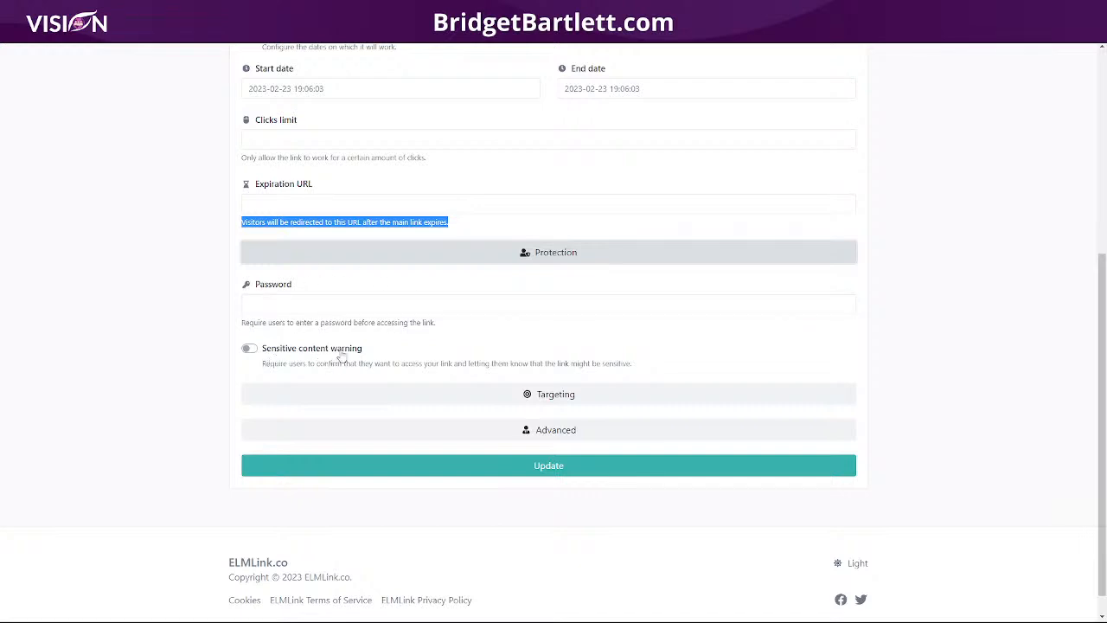
{"action": "left_click_drag", "start_coordinate": [264, 361], "coordinate": [634, 364]}
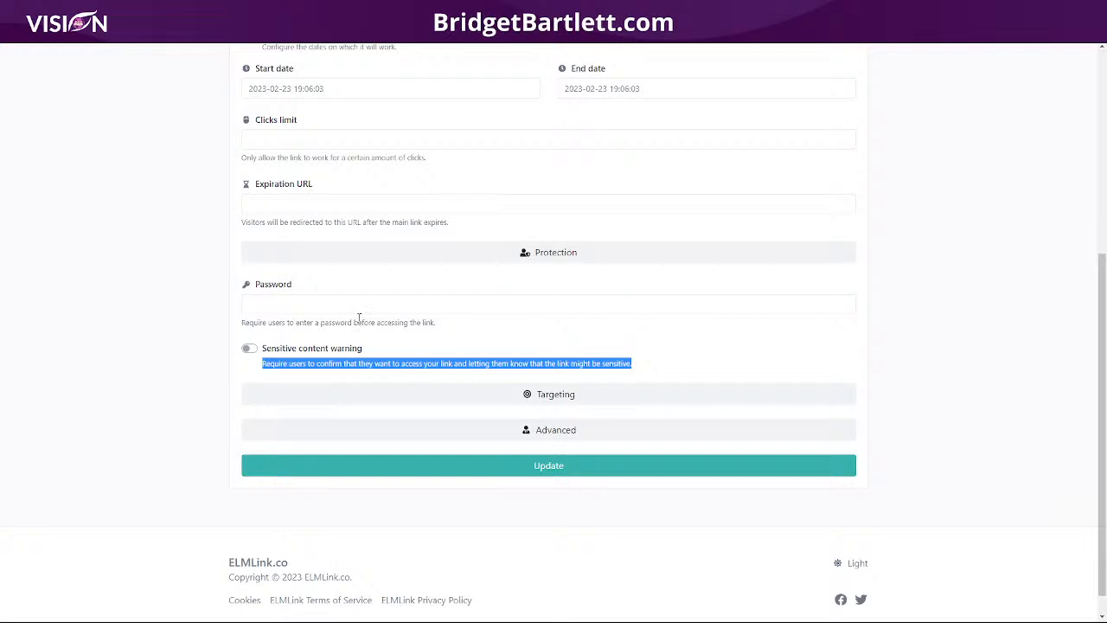
{"action": "left_click", "coordinate": [558, 397]}
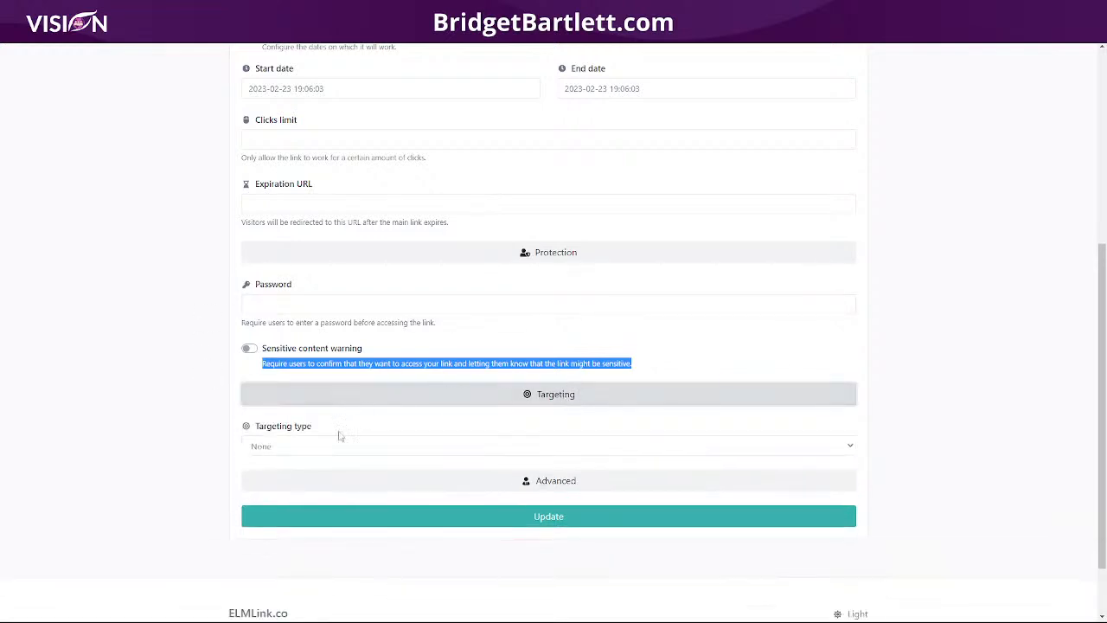
{"action": "left_click", "coordinate": [263, 446]}
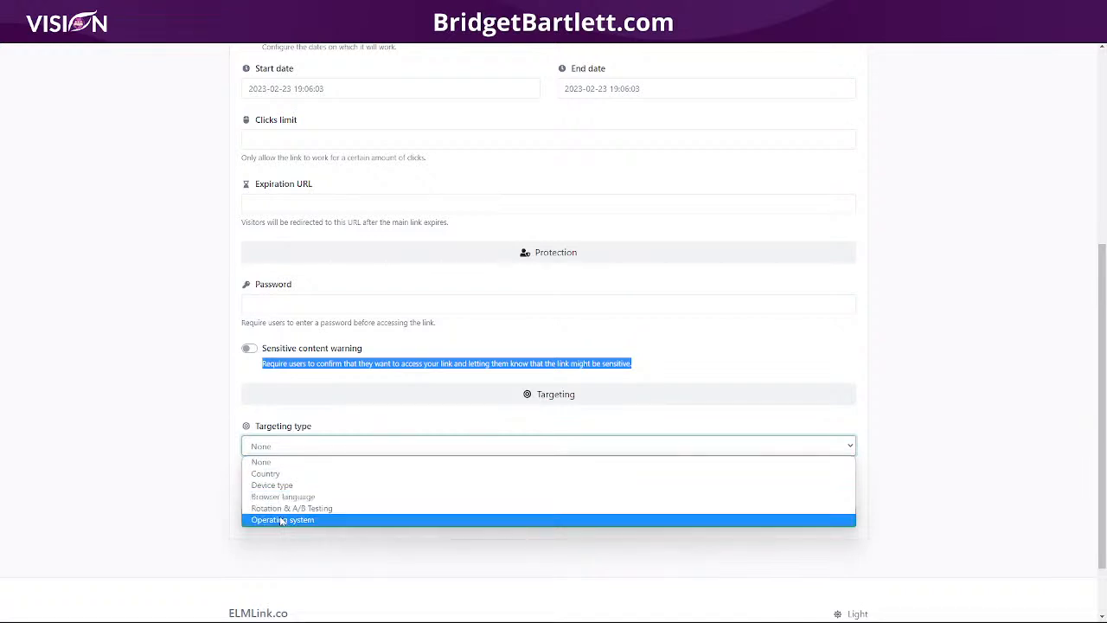
{"action": "left_click", "coordinate": [294, 396]}
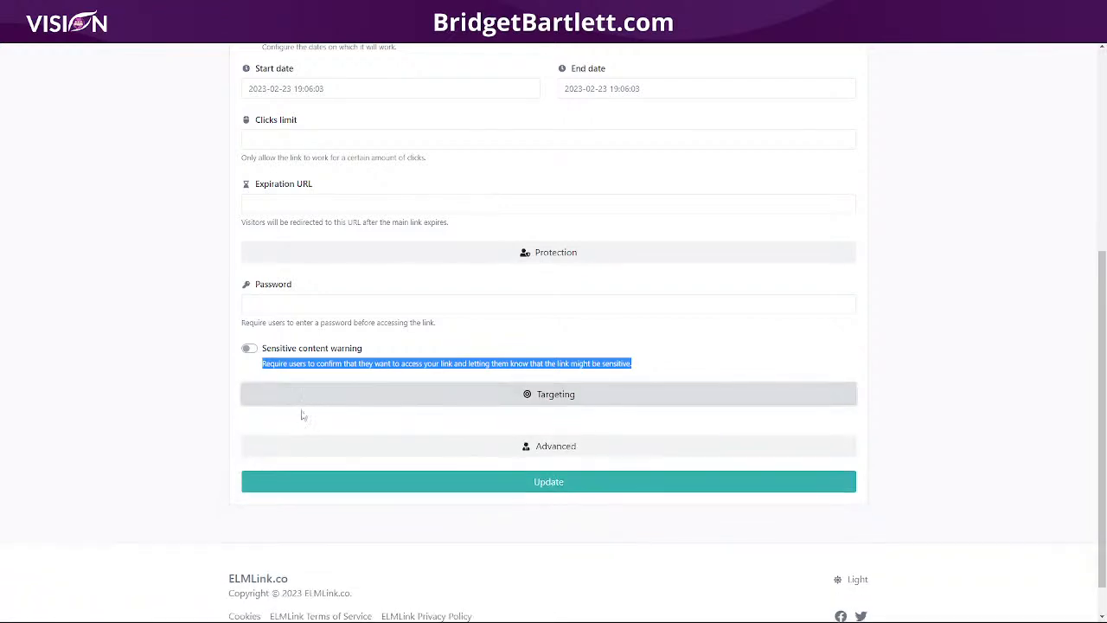
Step: Assign the facebookgroup link to the Social Media project in its advanced settings, and save the update
{"action": "left_click", "coordinate": [567, 442]}
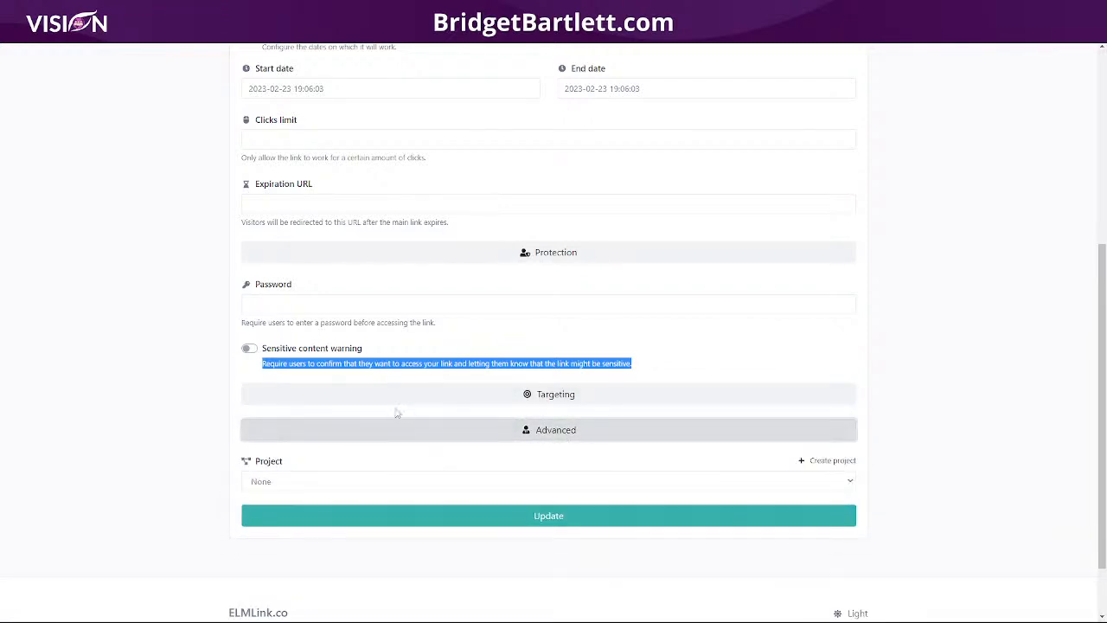
{"action": "left_click", "coordinate": [266, 487]}
{"action": "left_click", "coordinate": [329, 465]}
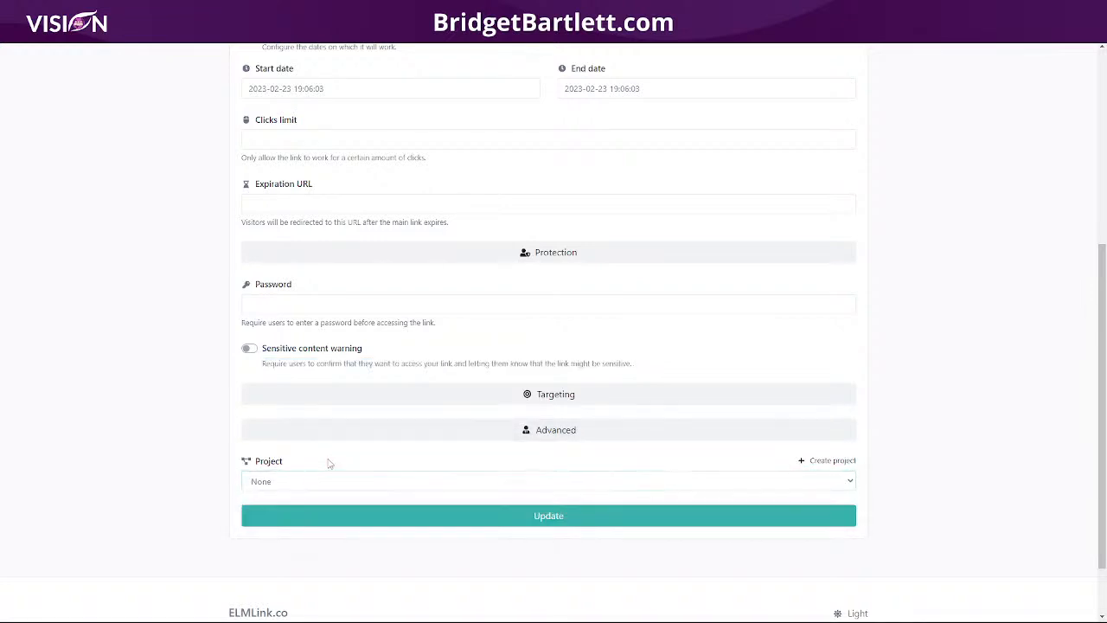
{"action": "left_click", "coordinate": [279, 483]}
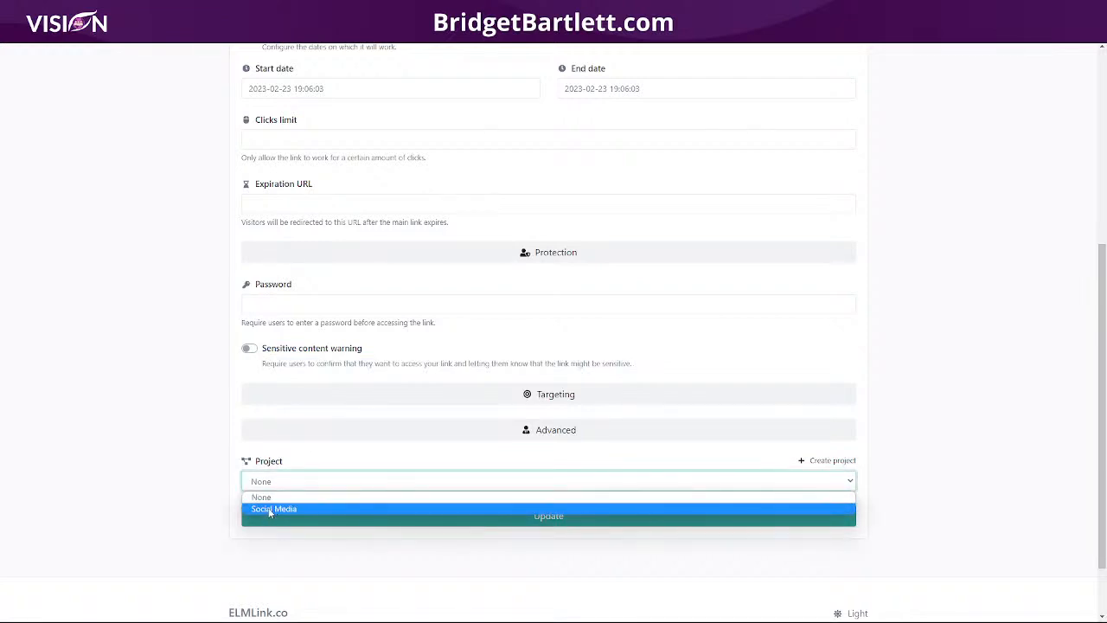
{"action": "left_click", "coordinate": [271, 510]}
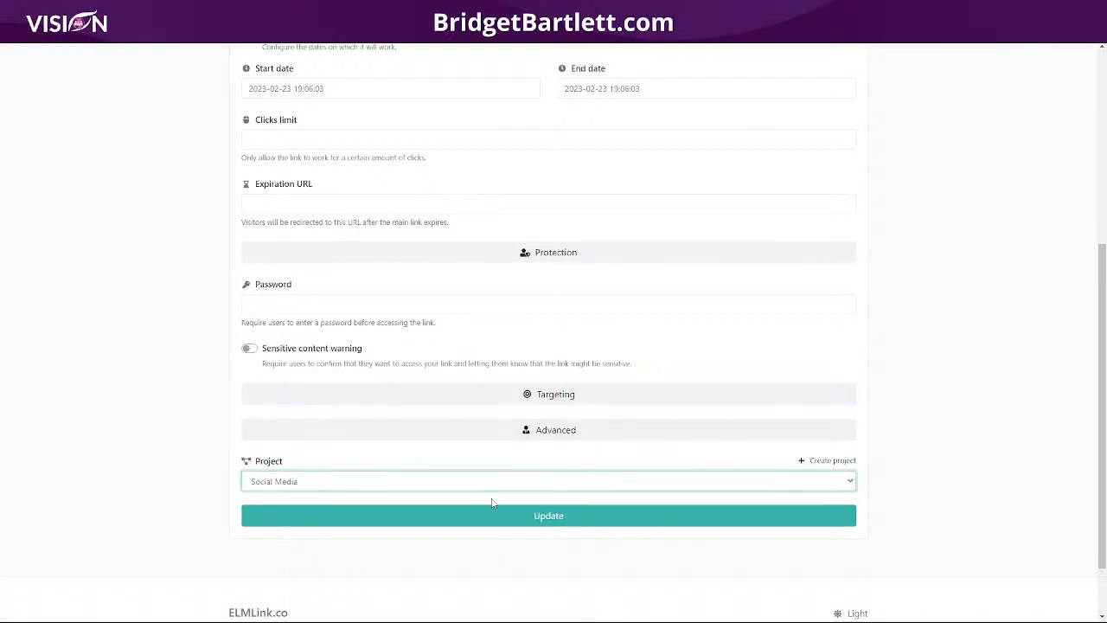
{"action": "scroll", "coordinate": [955, 361], "scroll_direction": "up", "scroll_amount": 1}
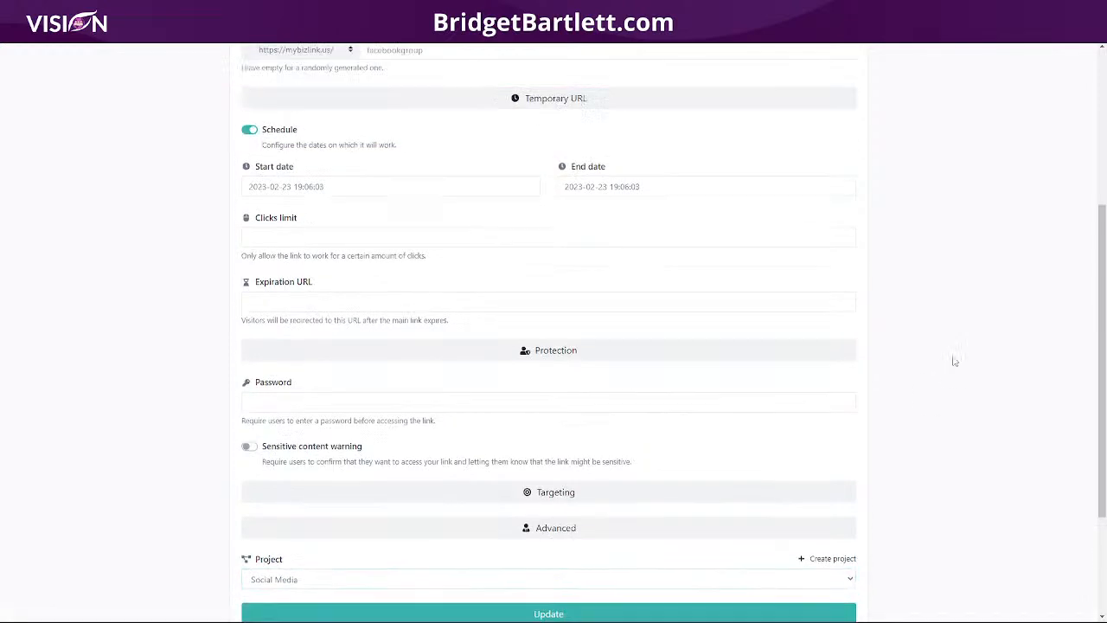
{"action": "scroll", "coordinate": [954, 361], "scroll_direction": "up", "scroll_amount": 5}
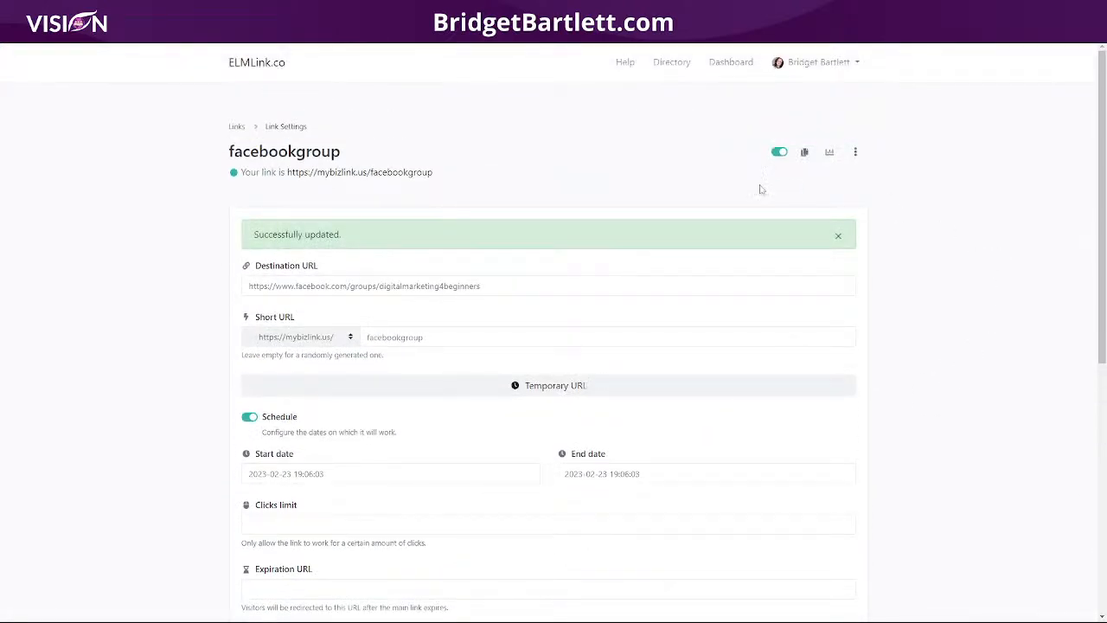
Step: Start a QR code for the facebookgroup link, and check its color styles, project choices and QR type choices
{"action": "left_click", "coordinate": [853, 153]}
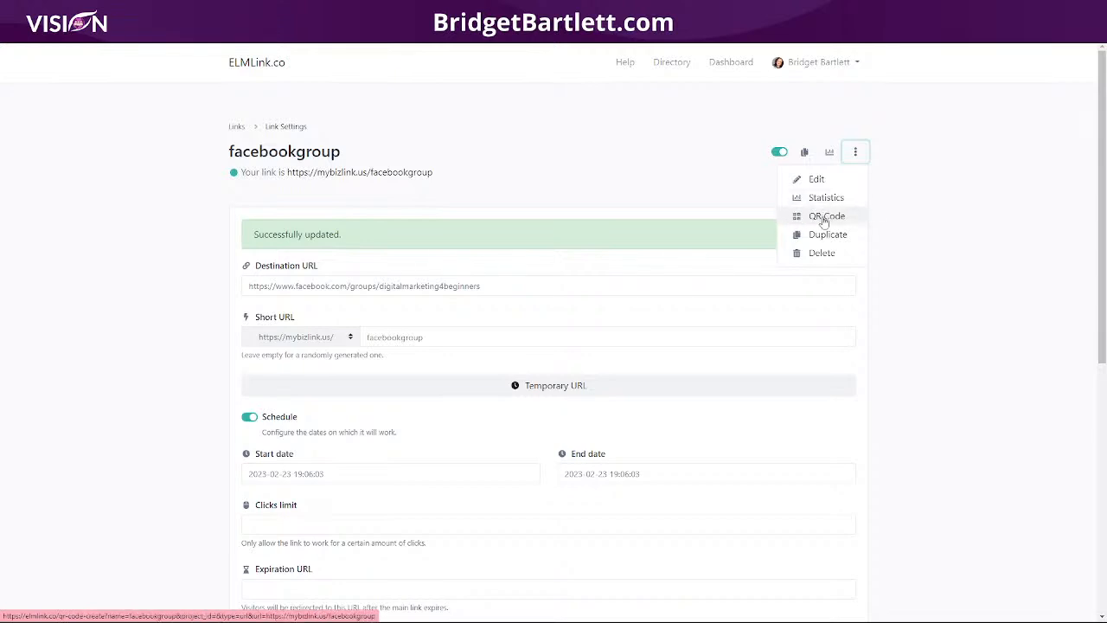
{"action": "left_click", "coordinate": [847, 221]}
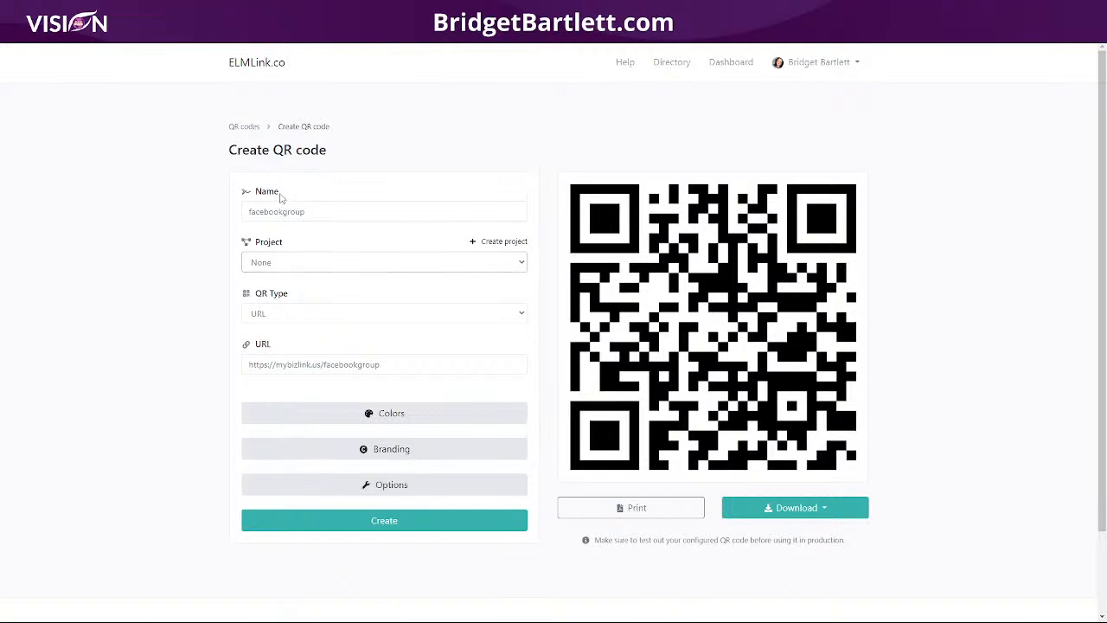
{"action": "left_click", "coordinate": [403, 415]}
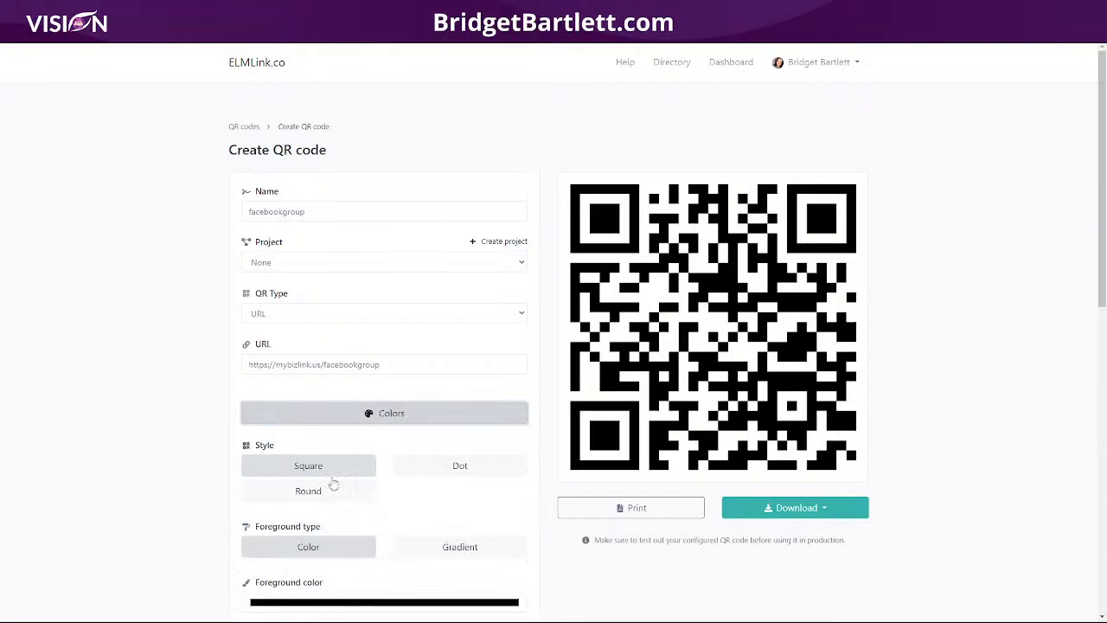
{"action": "scroll", "coordinate": [370, 296], "scroll_direction": "down", "scroll_amount": 1}
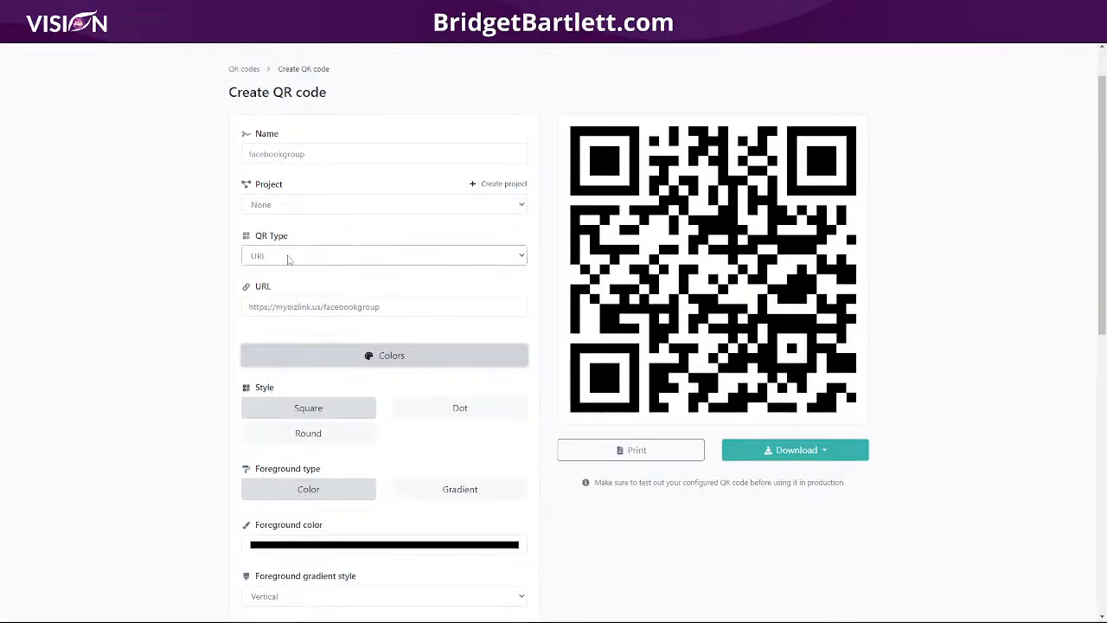
{"action": "left_click", "coordinate": [292, 205]}
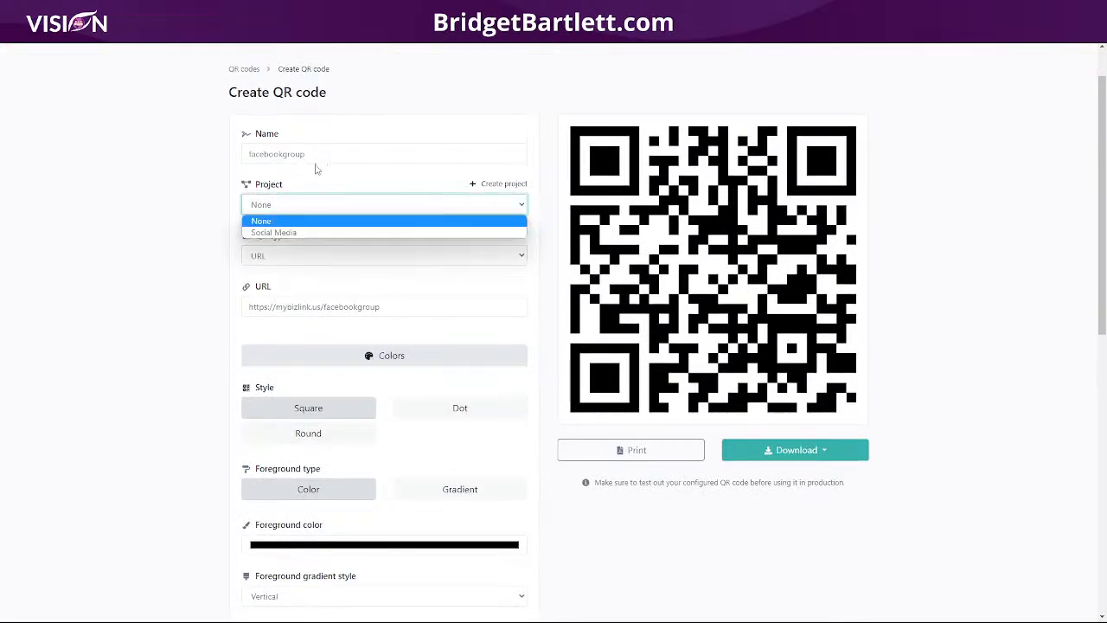
{"action": "left_click", "coordinate": [322, 217]}
{"action": "left_click", "coordinate": [271, 256]}
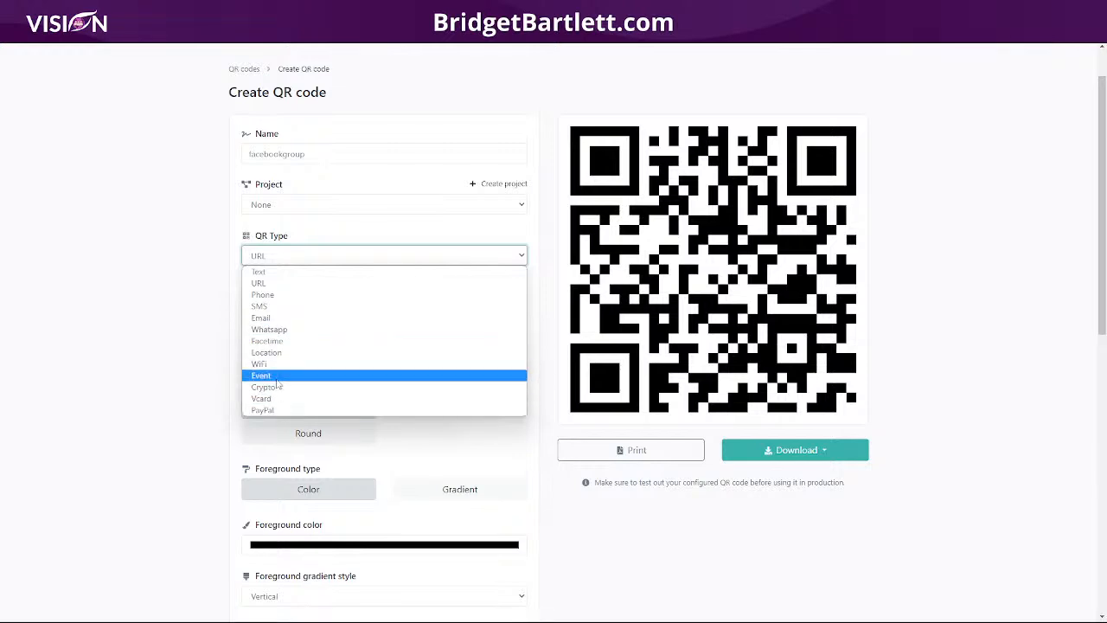
{"action": "left_click", "coordinate": [320, 228]}
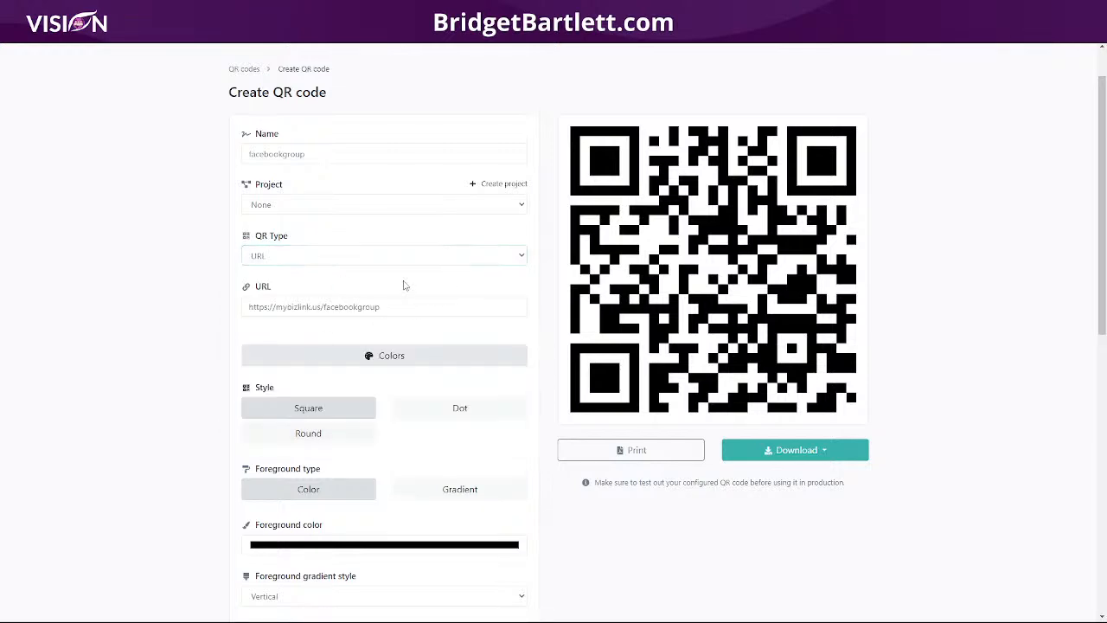
Step: Examine the QR code's remaining color, logo, size, margin and error correction settings without changing them, and leave for the QR codes list
{"action": "scroll", "coordinate": [412, 330], "scroll_direction": "down", "scroll_amount": 5}
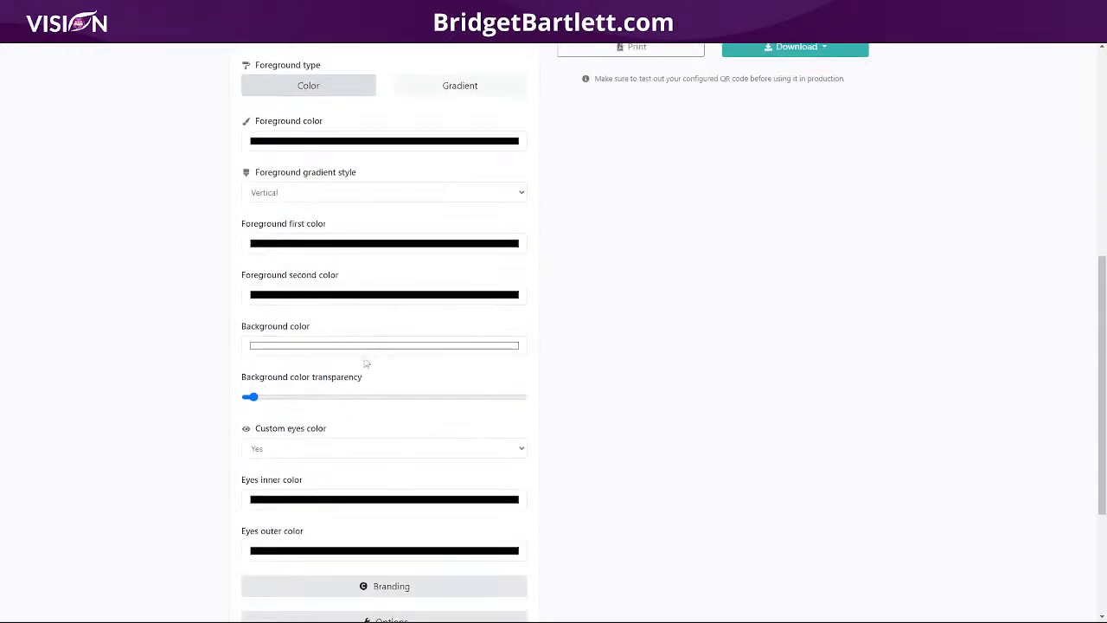
{"action": "scroll", "coordinate": [564, 484], "scroll_direction": "down", "scroll_amount": 3}
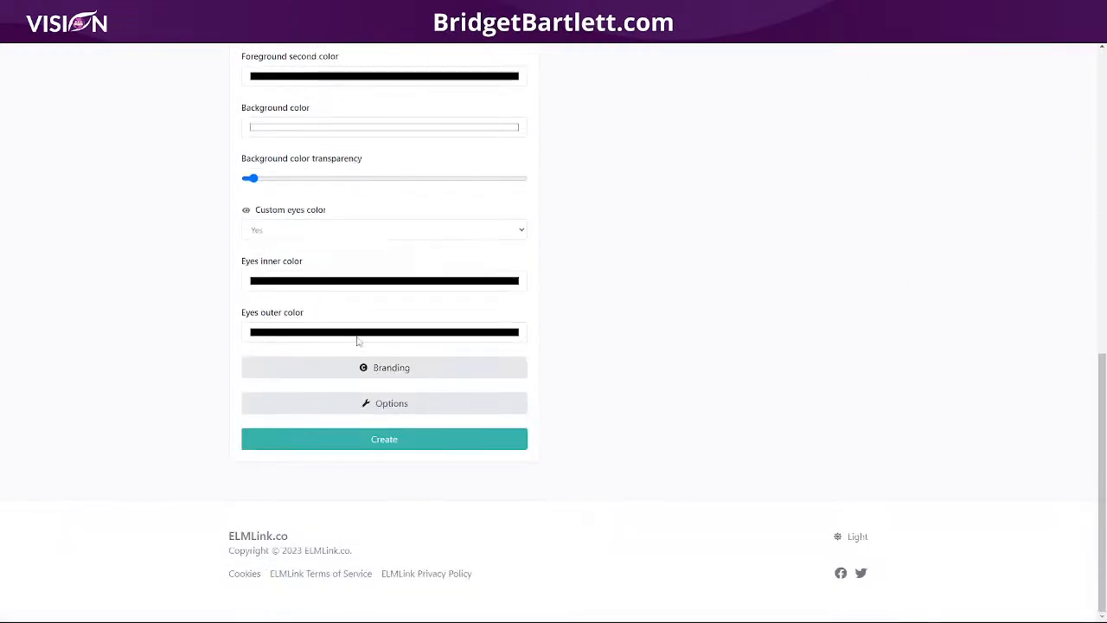
{"action": "left_click", "coordinate": [366, 367]}
{"action": "scroll", "coordinate": [395, 472], "scroll_direction": "down", "scroll_amount": 2}
{"action": "left_click", "coordinate": [432, 402]}
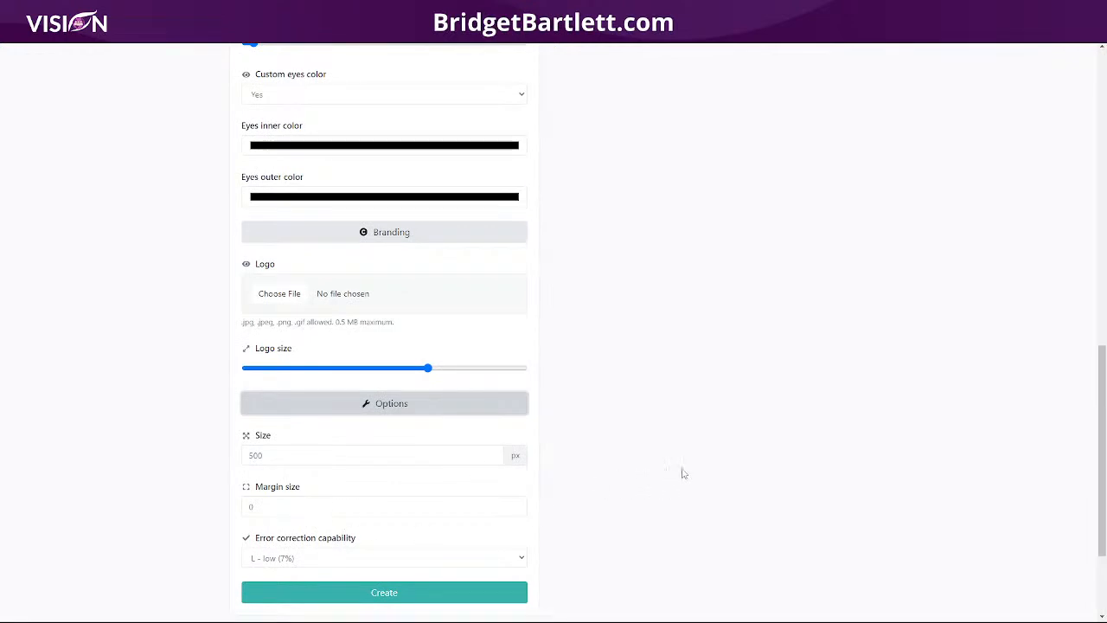
{"action": "scroll", "coordinate": [684, 474], "scroll_direction": "up", "scroll_amount": 10}
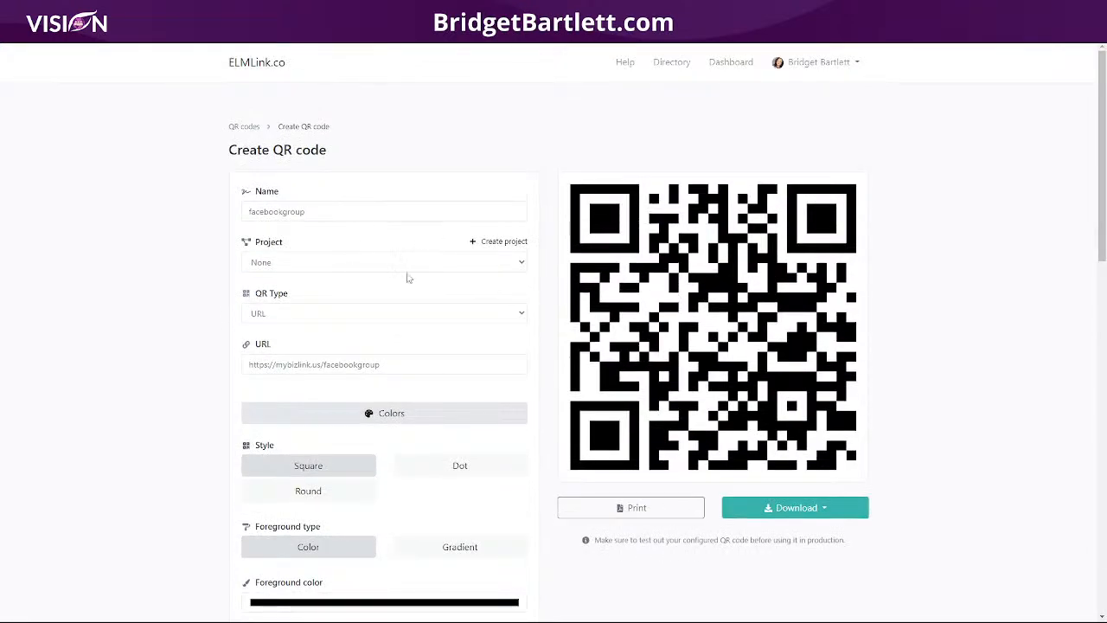
{"action": "left_click", "coordinate": [260, 128]}
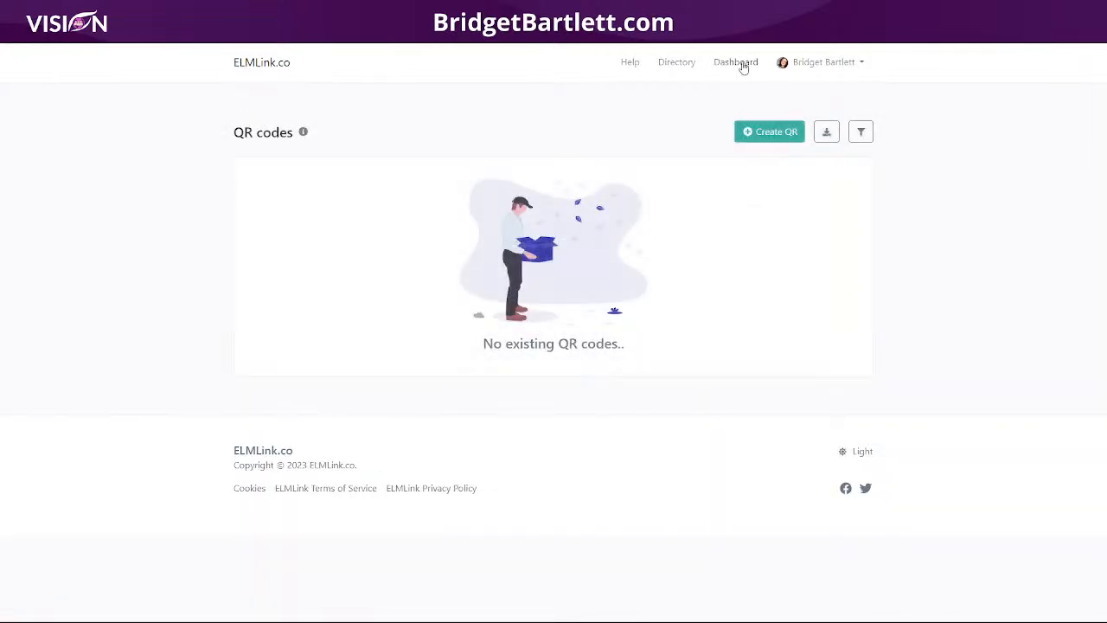
Step: View the statistics of the facebookgroup link from the dashboard, and return to the links list
{"action": "left_click", "coordinate": [739, 64]}
{"action": "scroll", "coordinate": [568, 477], "scroll_direction": "down", "scroll_amount": 5}
{"action": "scroll", "coordinate": [899, 240], "scroll_direction": "up", "scroll_amount": 1}
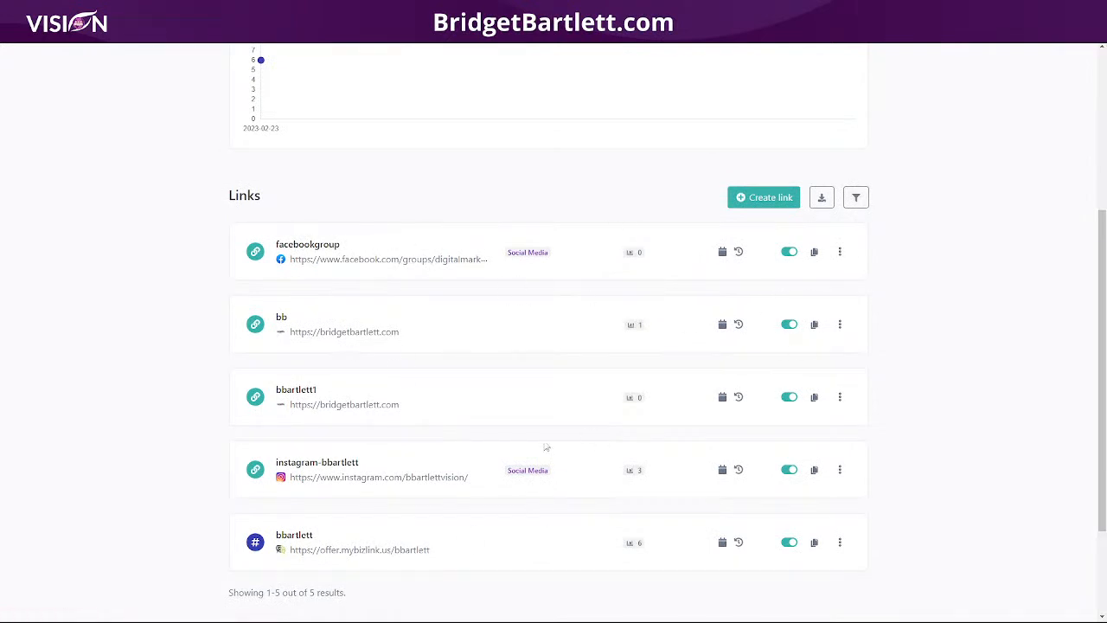
{"action": "left_click", "coordinate": [839, 252]}
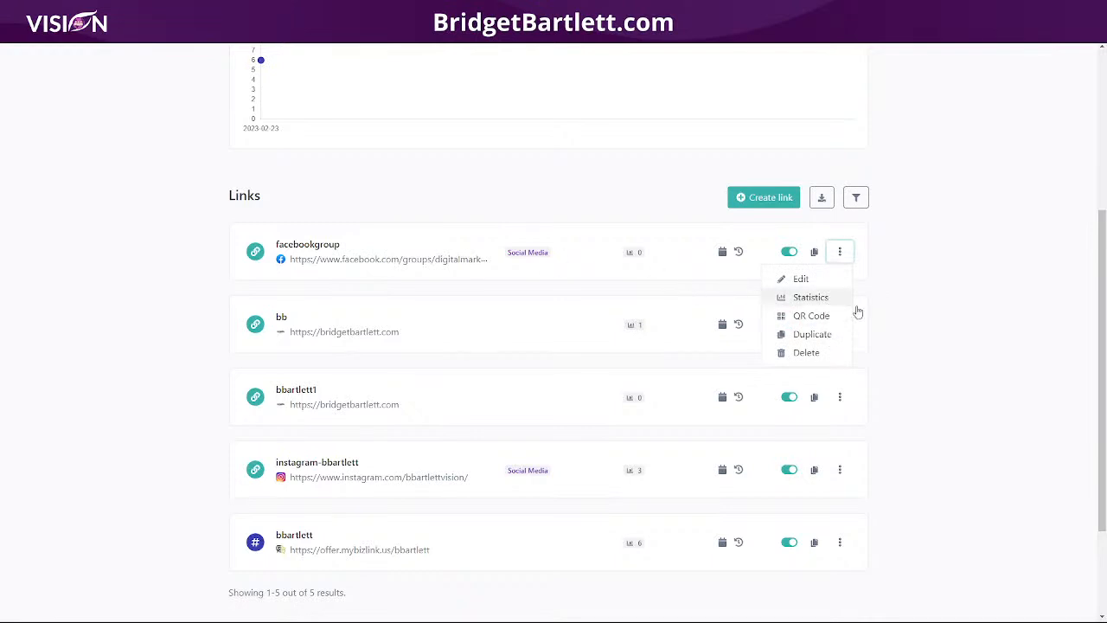
{"action": "left_click", "coordinate": [822, 296]}
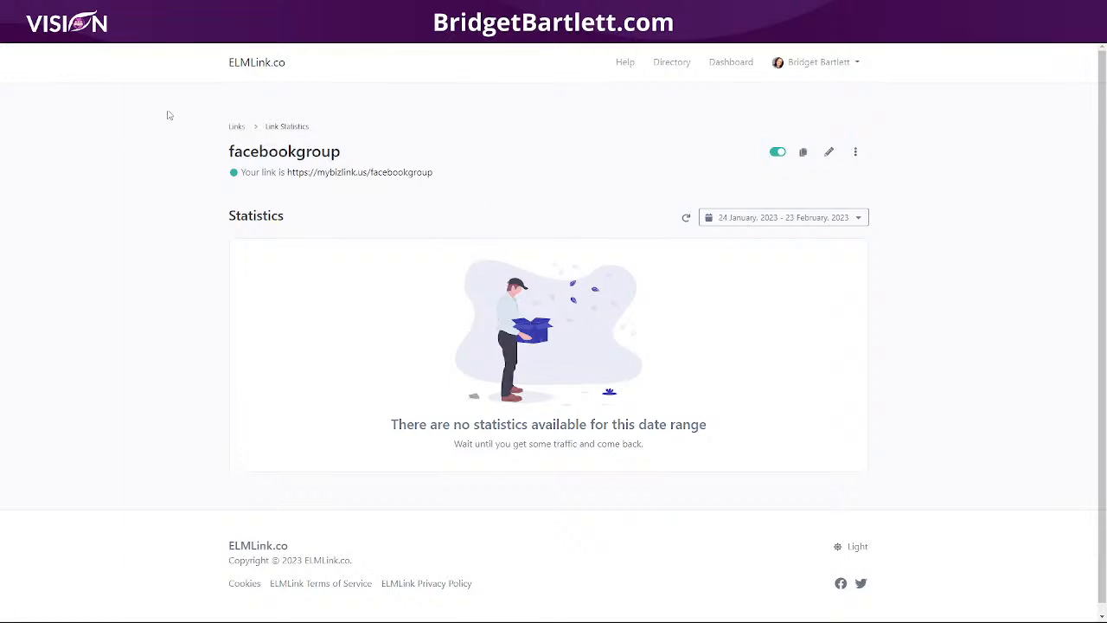
{"action": "left_click", "coordinate": [231, 127]}
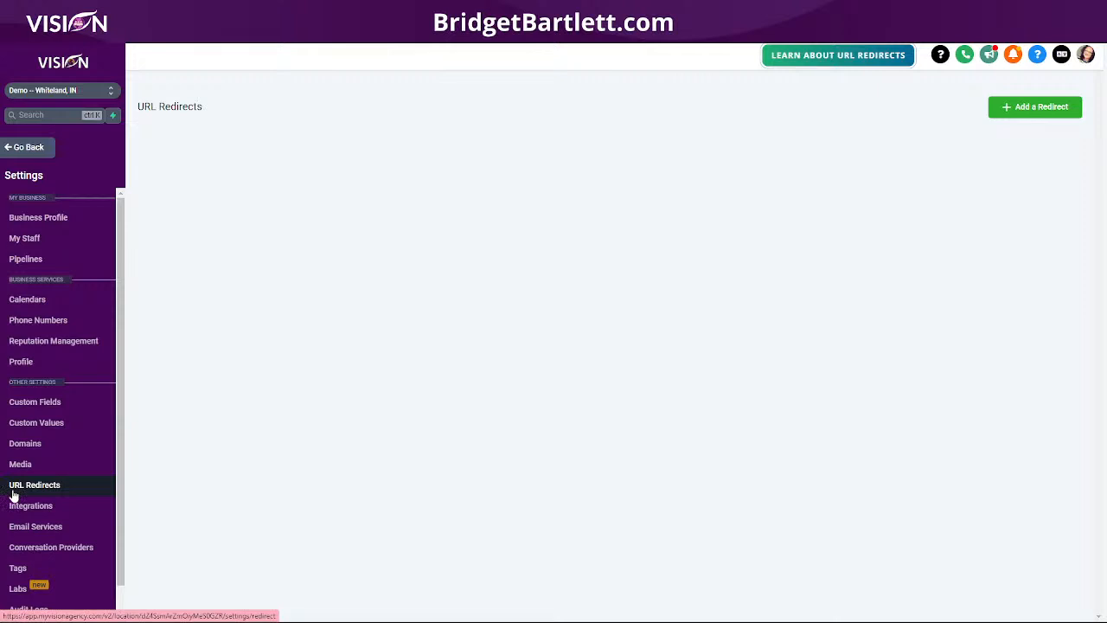
{"action": "left_click", "coordinate": [1029, 107]}
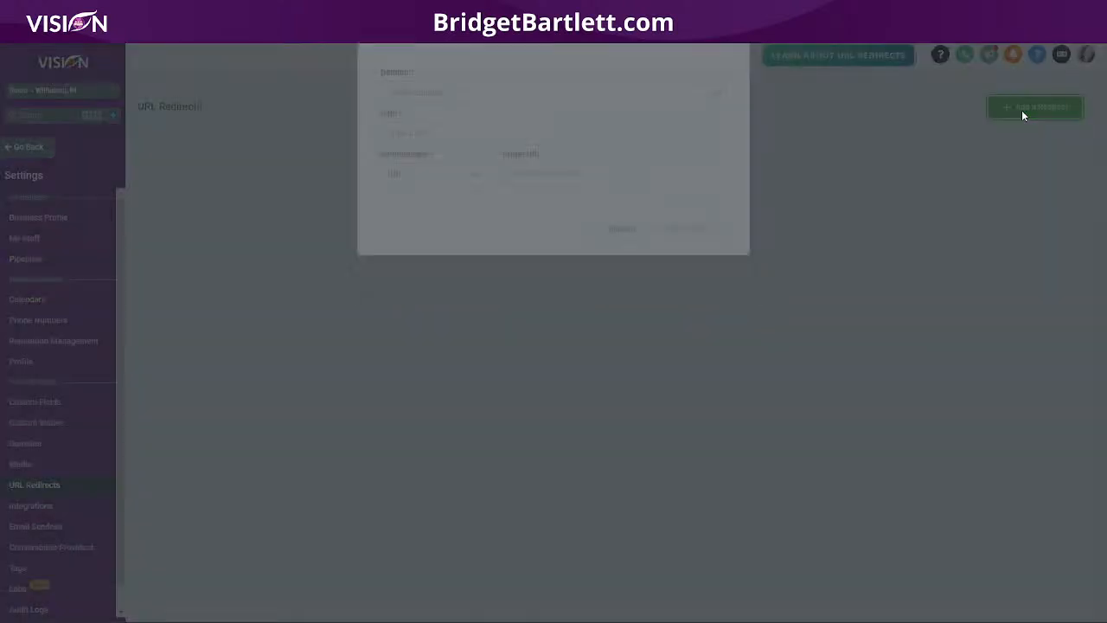
{"action": "left_click", "coordinate": [432, 143]}
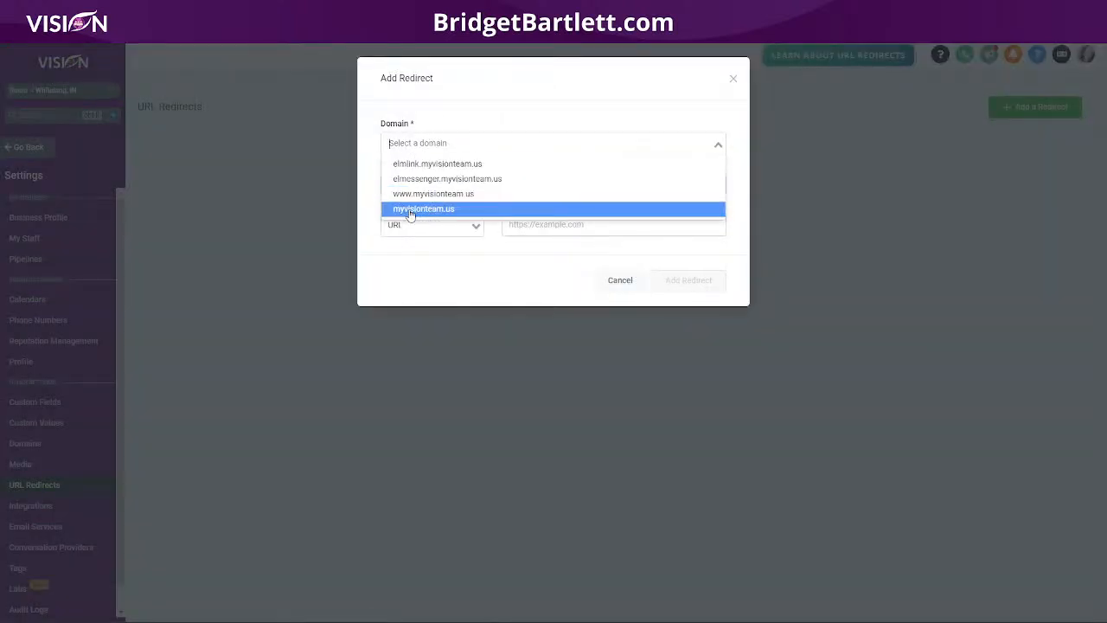
{"action": "left_click", "coordinate": [411, 210]}
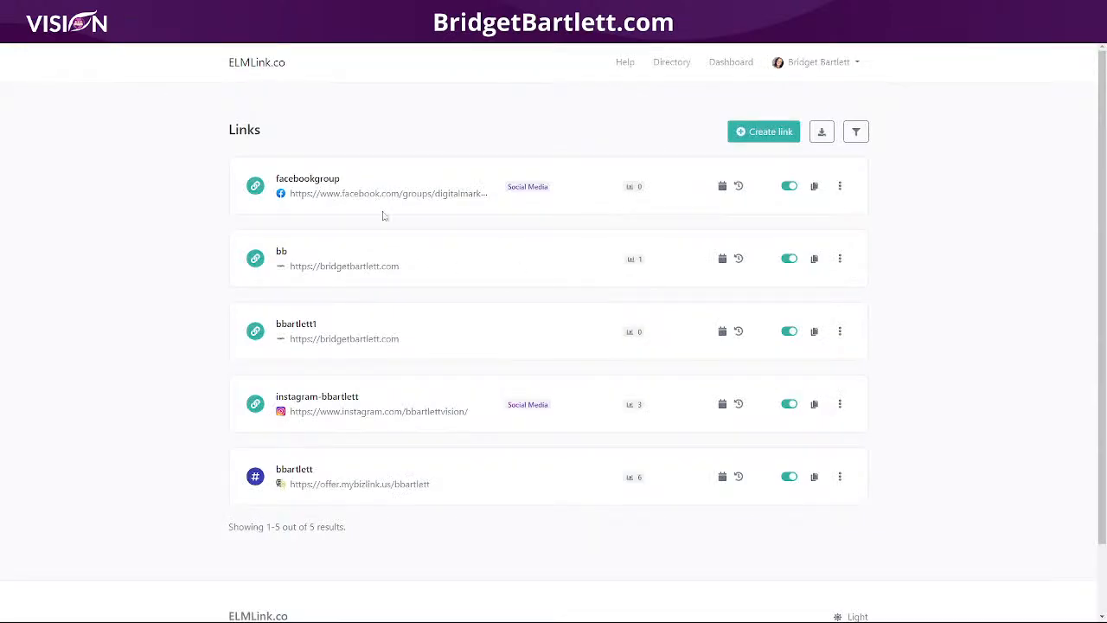
{"action": "left_click", "coordinate": [814, 186]}
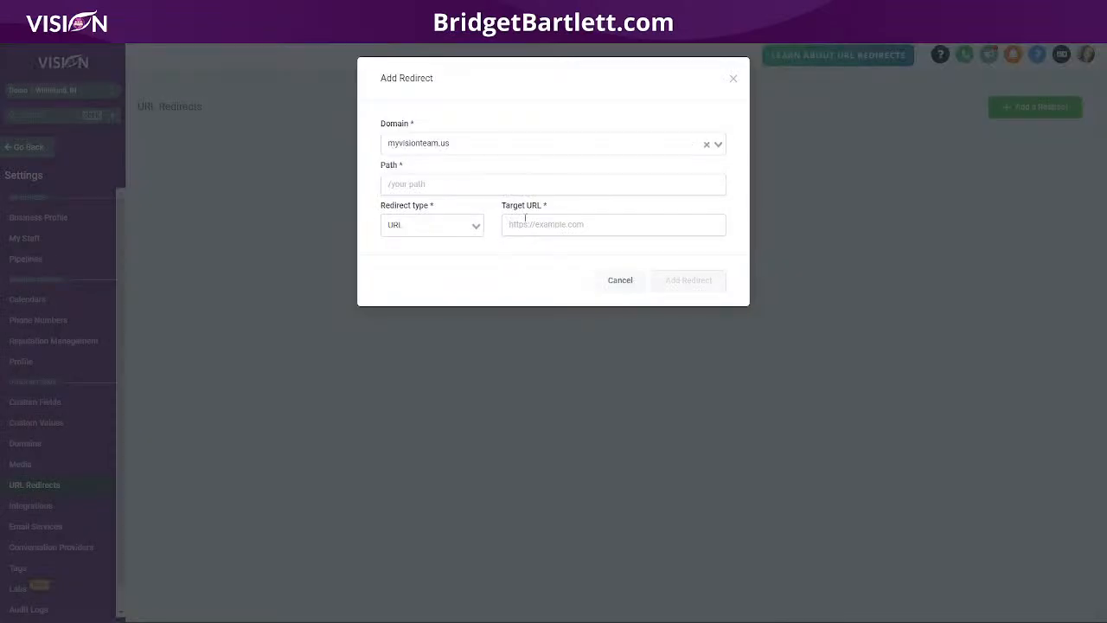
{"action": "left_click", "coordinate": [525, 221]}
{"action": "key", "text": "ctrl+v"}
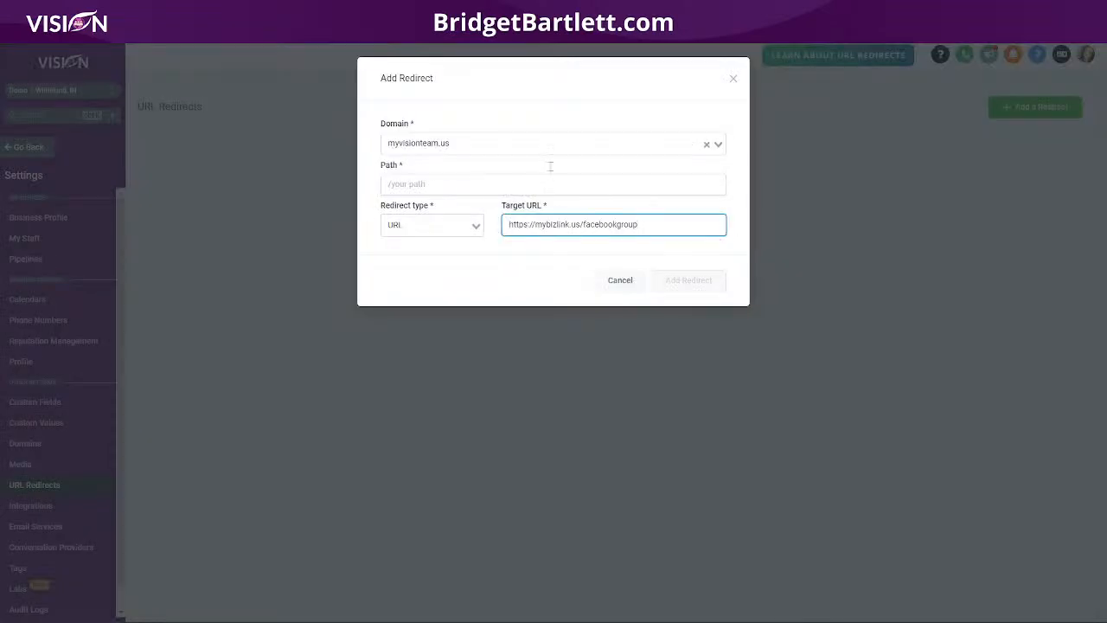
Step: Enter the path of the myvisionteam.us redirect, and highlight its target URL
{"action": "left_click", "coordinate": [391, 185]}
{"action": "type", "text": "/fa"}
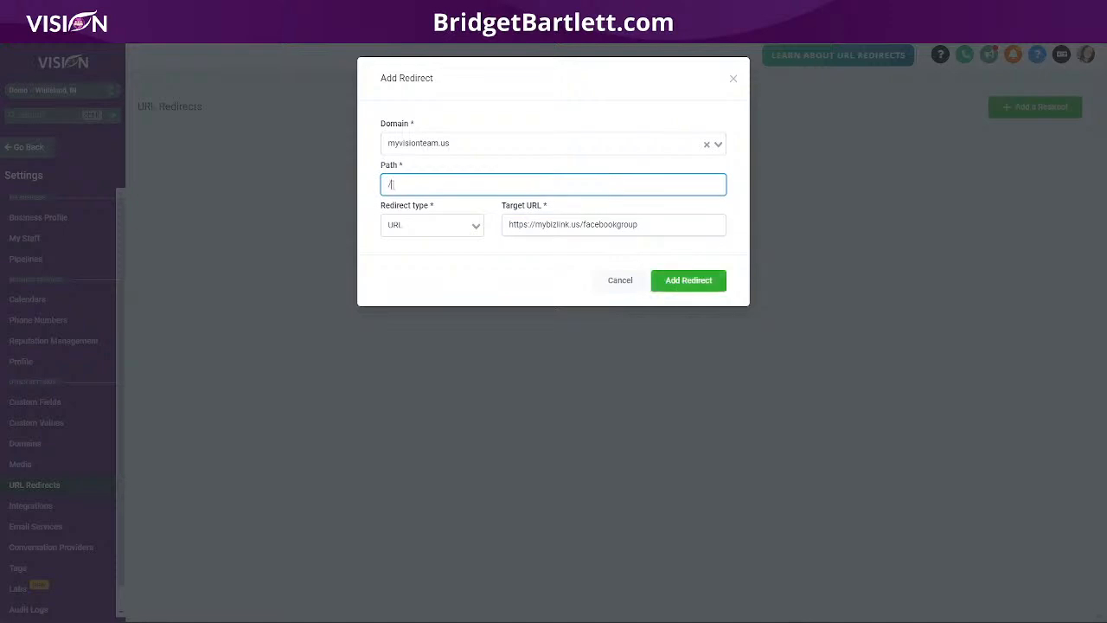
{"action": "type", "text": "roup"}
{"action": "left_click_drag", "start_coordinate": [506, 224], "coordinate": [678, 234]}
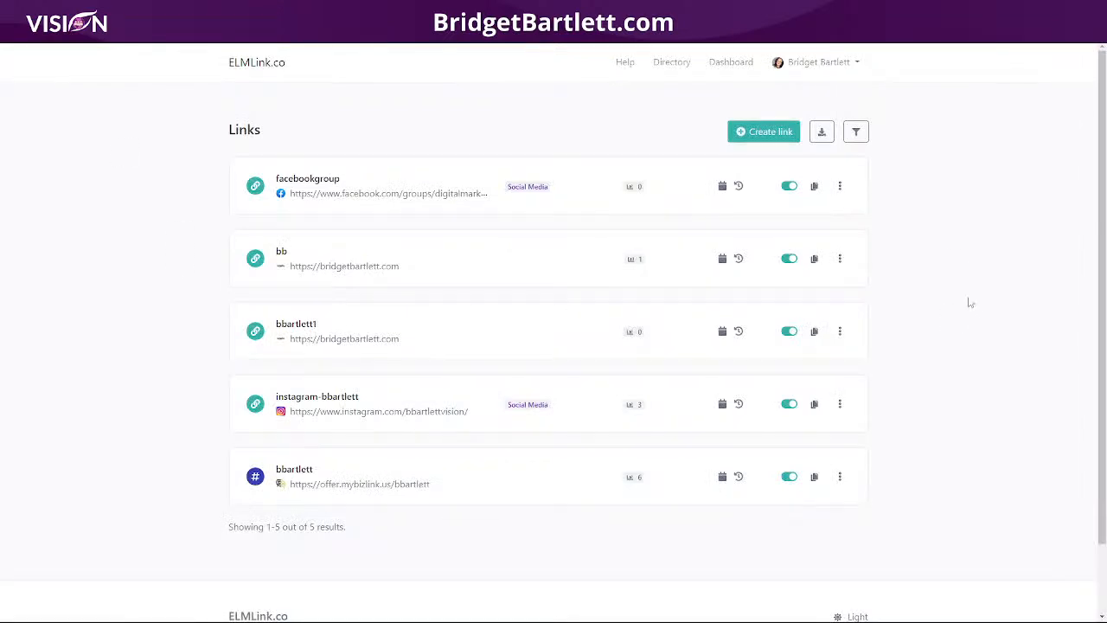
Step: Switch back to ELMLink and show the features and settings available for the account
{"action": "left_click", "coordinate": [834, 68]}
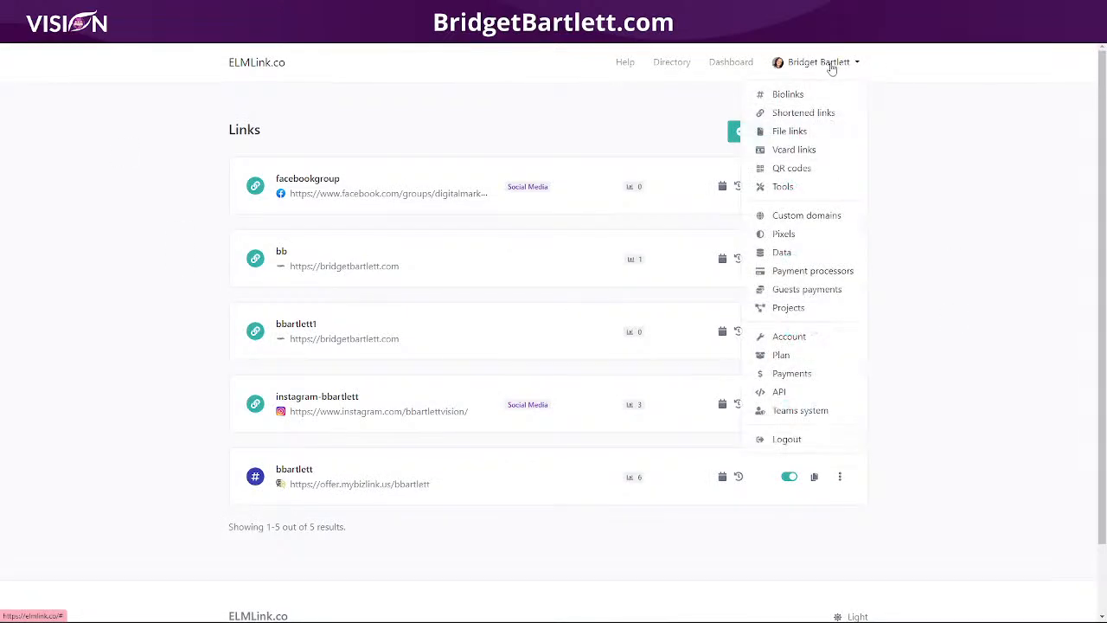